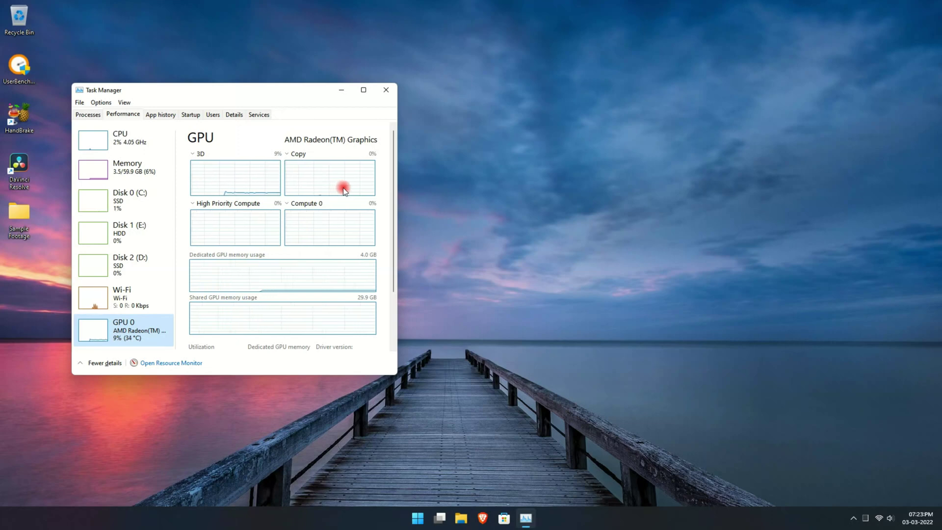
Review the GPU 0 memory usage and temperature details in Task Manager and close it.
scroll(344, 190, down, 3)
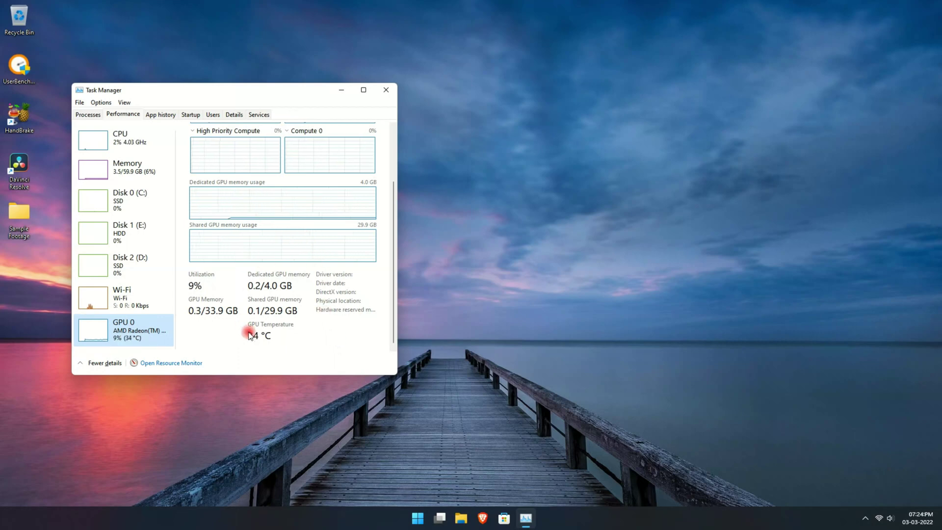
scroll(255, 314, up, 1)
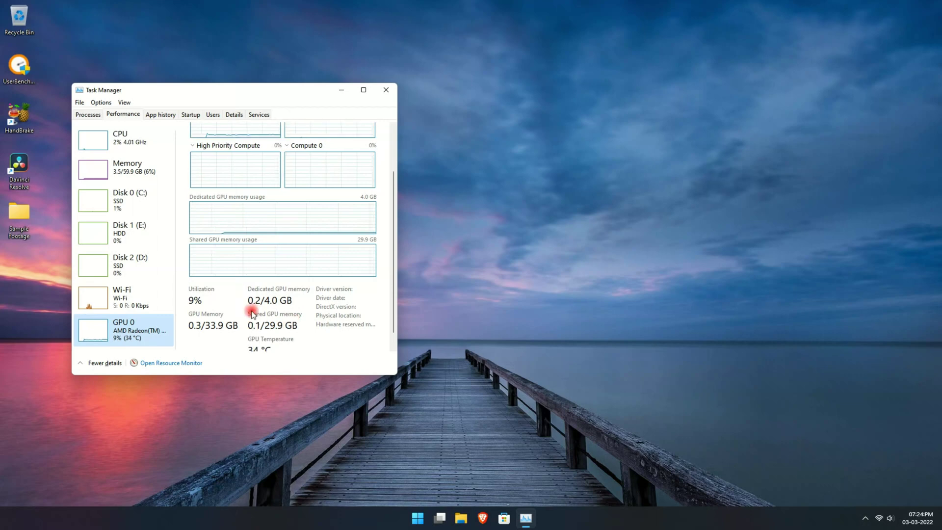
scroll(222, 301, up, 3)
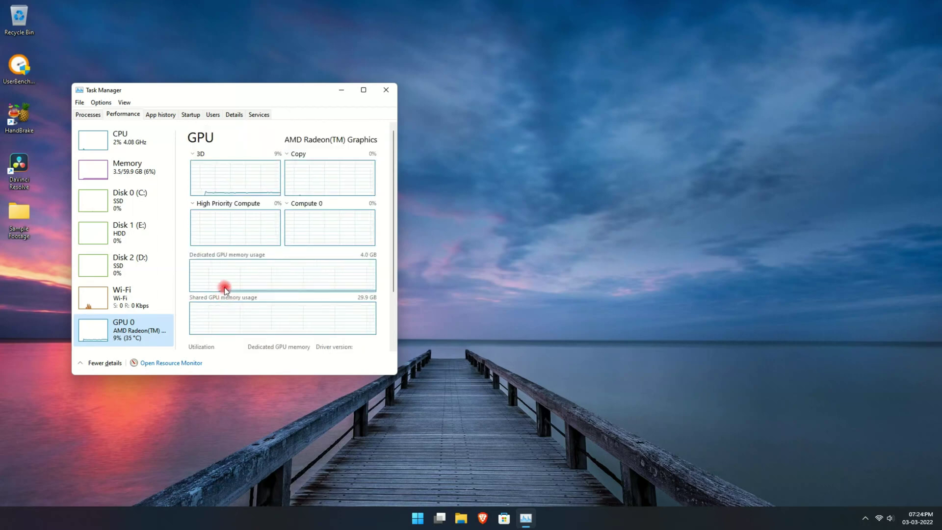
click(386, 89)
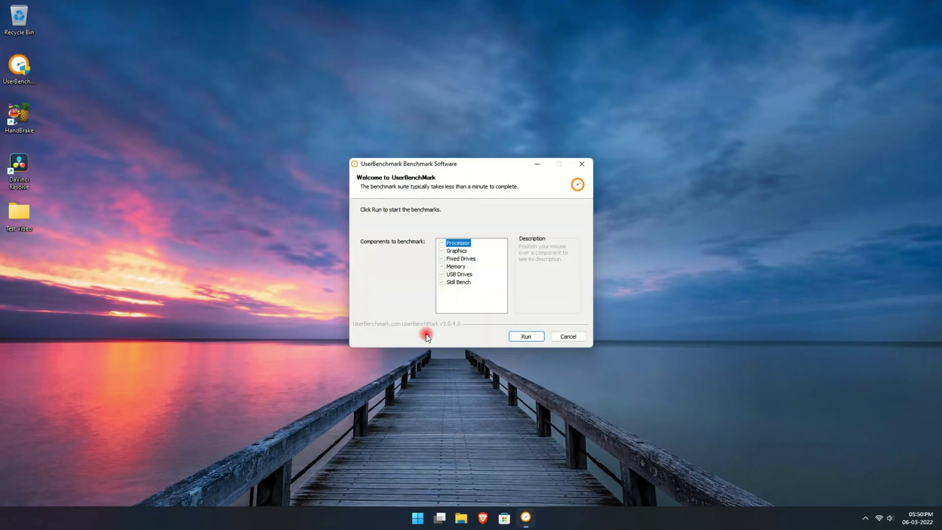
Run the UserBenchmark suite on all listed components and close the benchmark window once it completes.
click(521, 337)
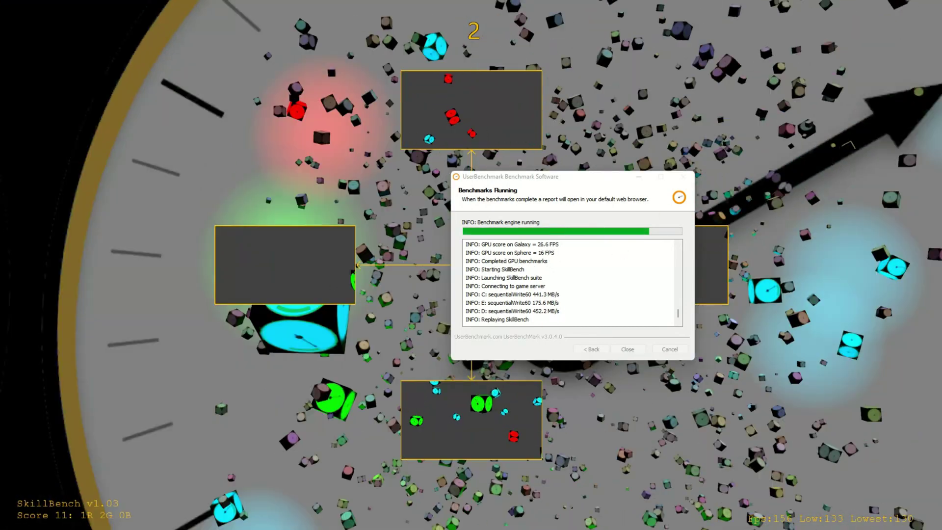
click(597, 267)
click(544, 179)
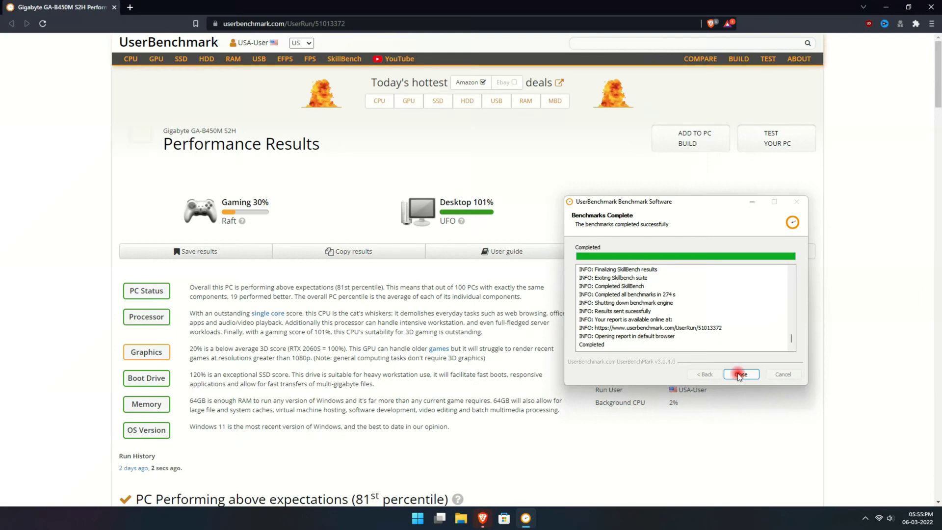
click(740, 375)
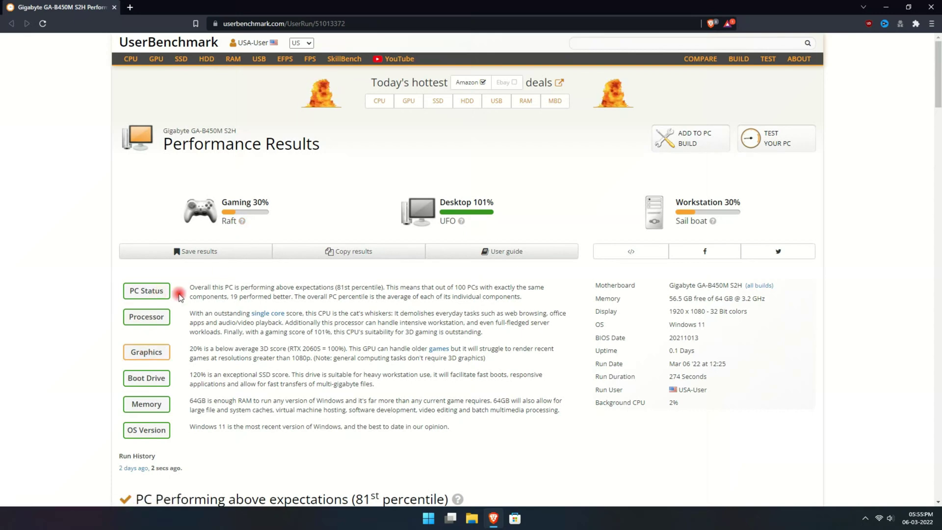
Examine the UserBenchmark scores for the processor, graphics card, drives and memory kit.
scroll(720, 201, down, 2)
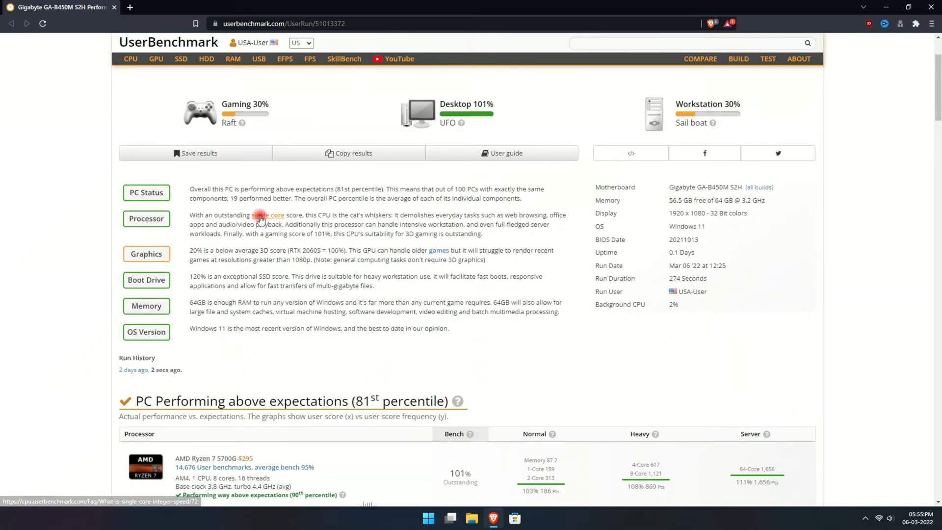
scroll(295, 332, down, 3)
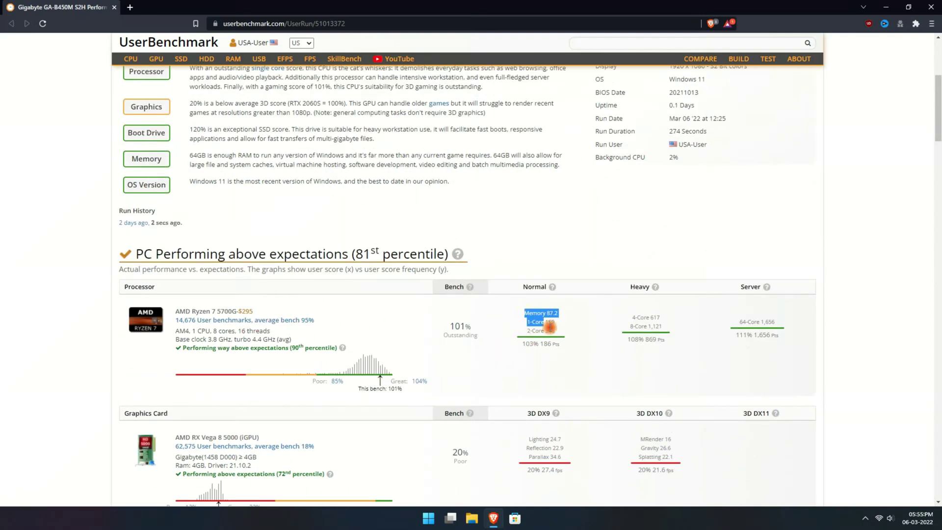
click(600, 360)
scroll(549, 374, down, 2)
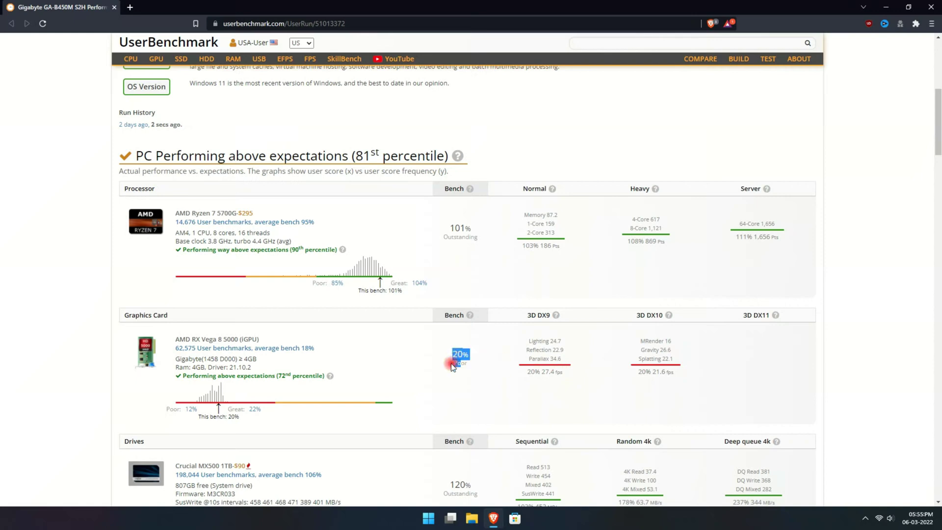
scroll(440, 375, down, 2)
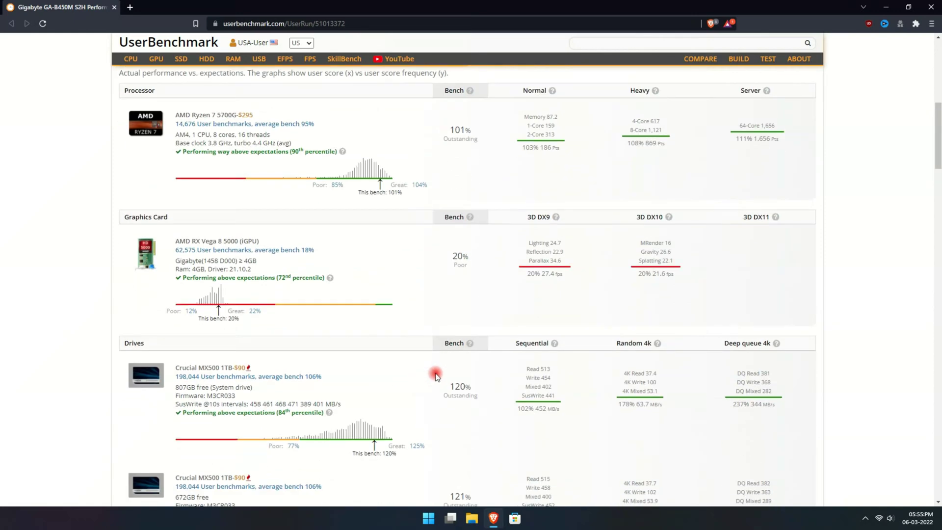
scroll(431, 372, down, 2)
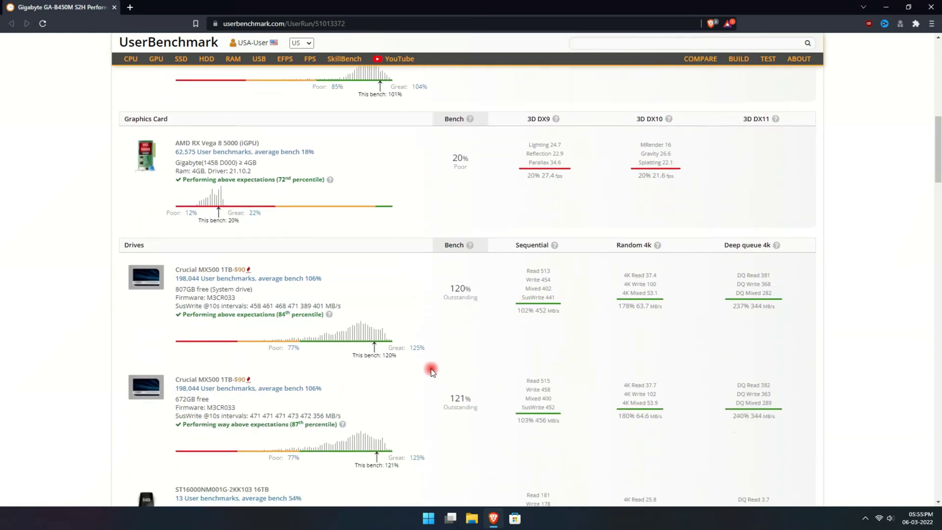
scroll(431, 371, up, 4)
scroll(430, 371, down, 6)
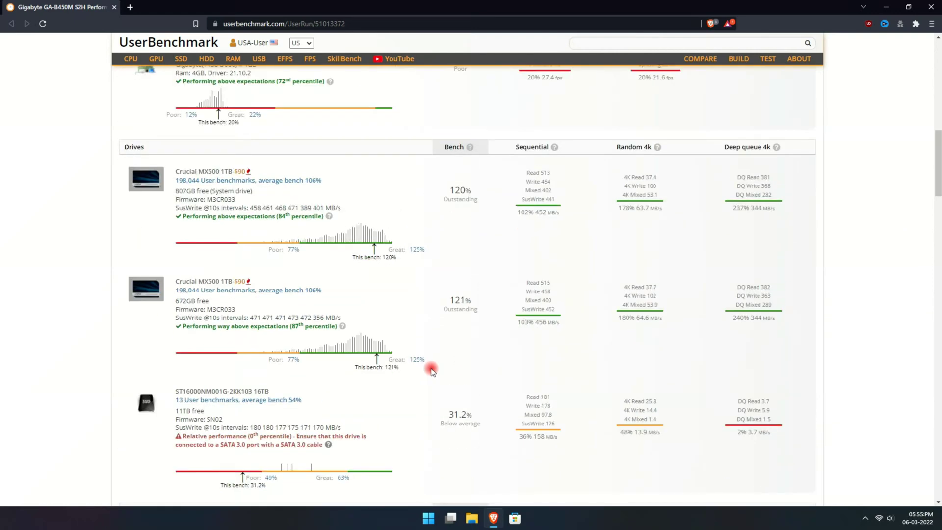
scroll(431, 371, down, 4)
scroll(432, 372, down, 2)
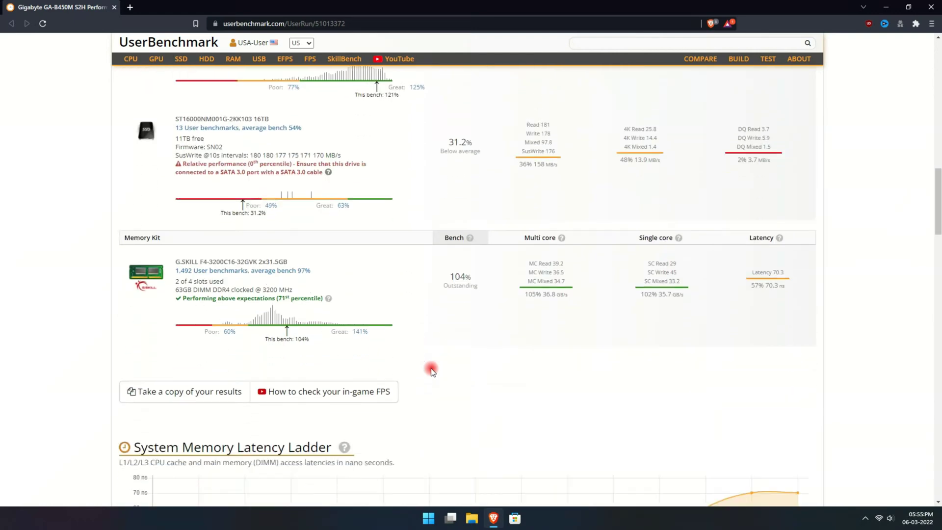
Look through the rest of the report, including the memory latency ladder, SkillBench score and typical builds.
scroll(432, 302, down, 9)
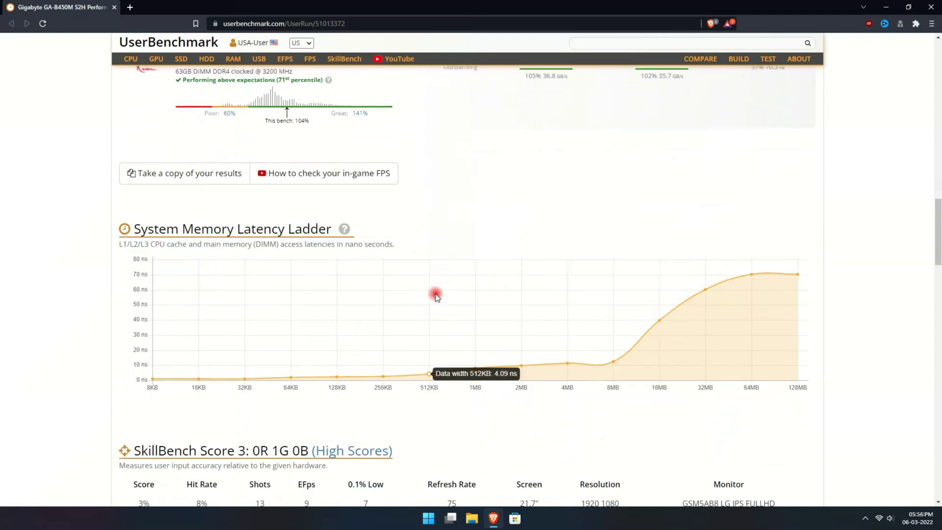
scroll(437, 293, down, 4)
scroll(438, 292, down, 15)
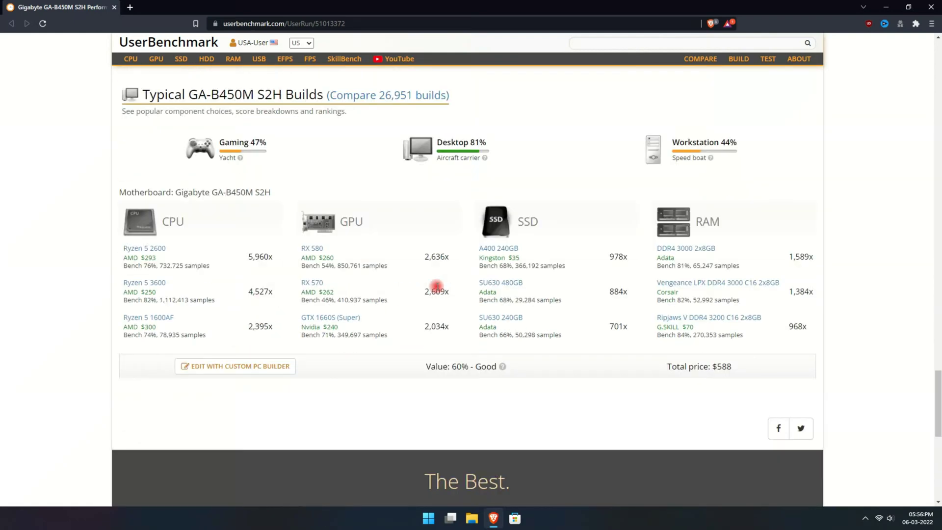
scroll(292, 303, down, 9)
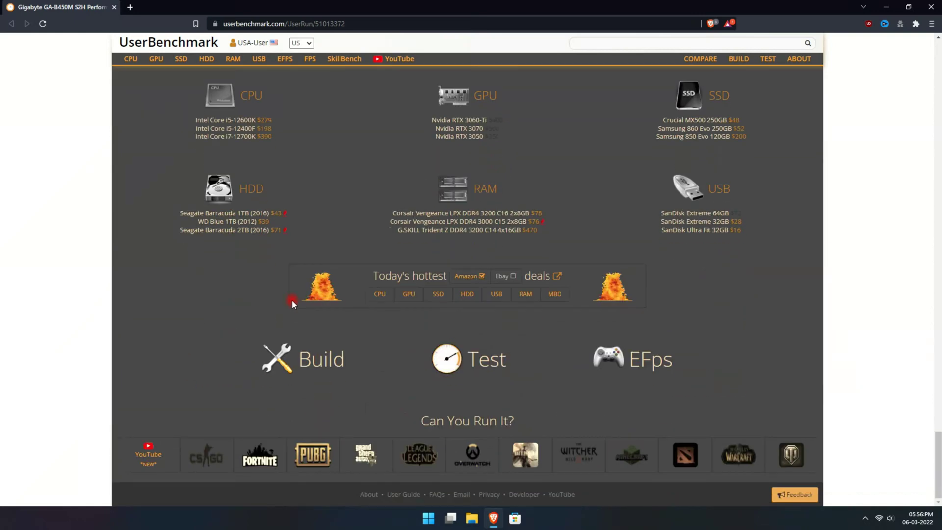
scroll(219, 324, up, 20)
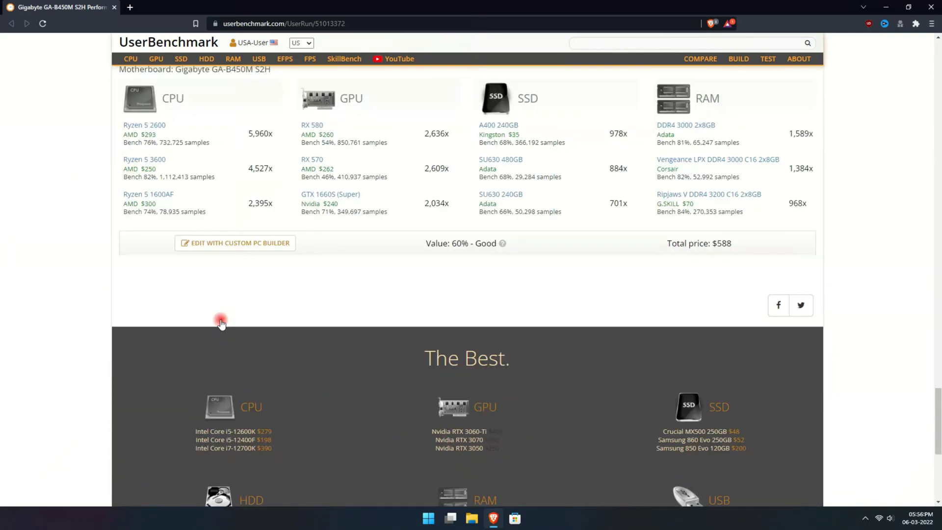
scroll(231, 307, up, 15)
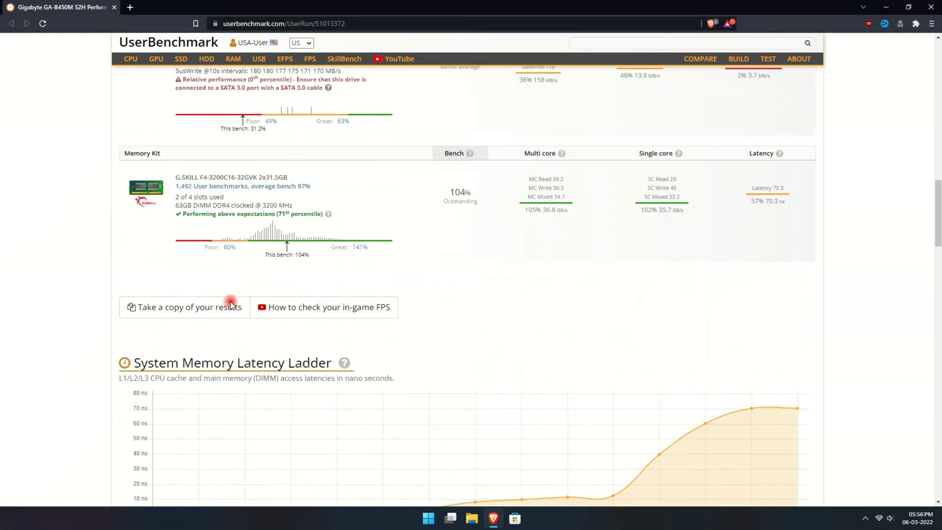
scroll(232, 301, up, 15)
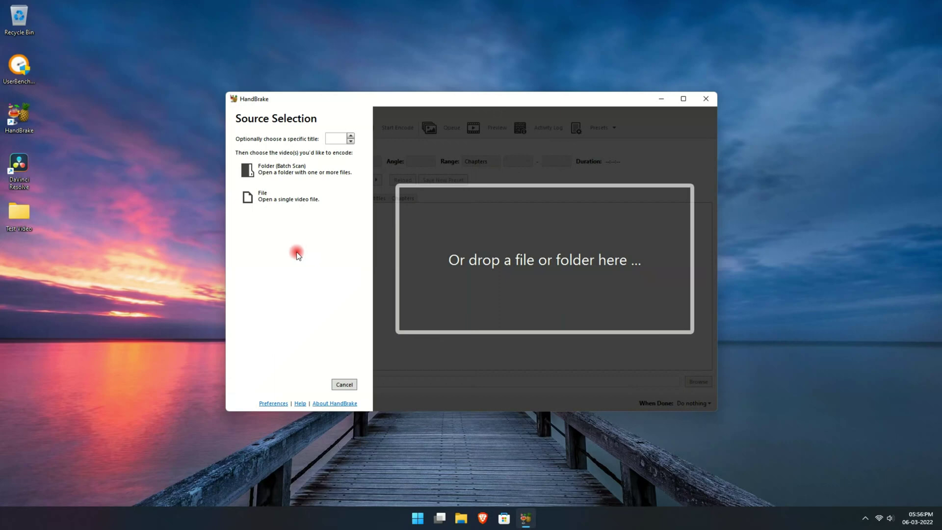
Open Task Manager's CPU performance graph and move the HandBrake window clear of it.
key(ctrl+shift+Escape)
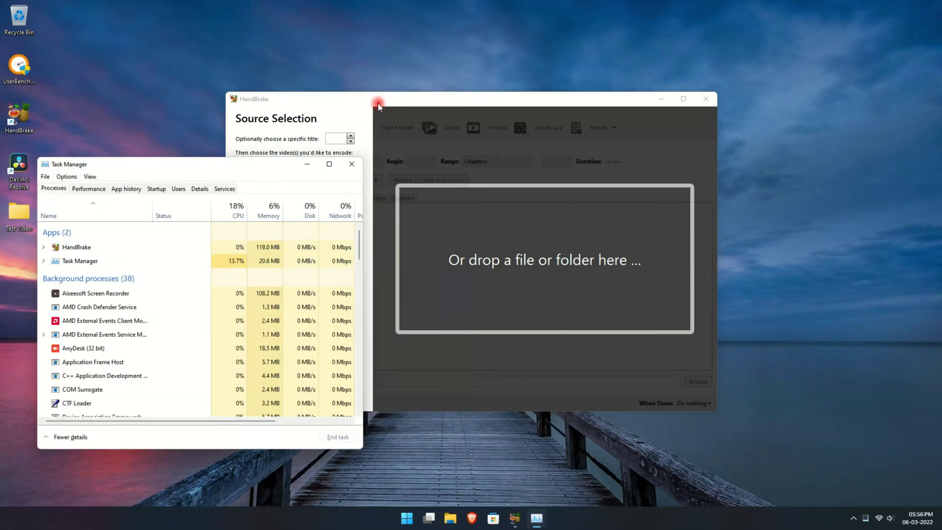
click(85, 190)
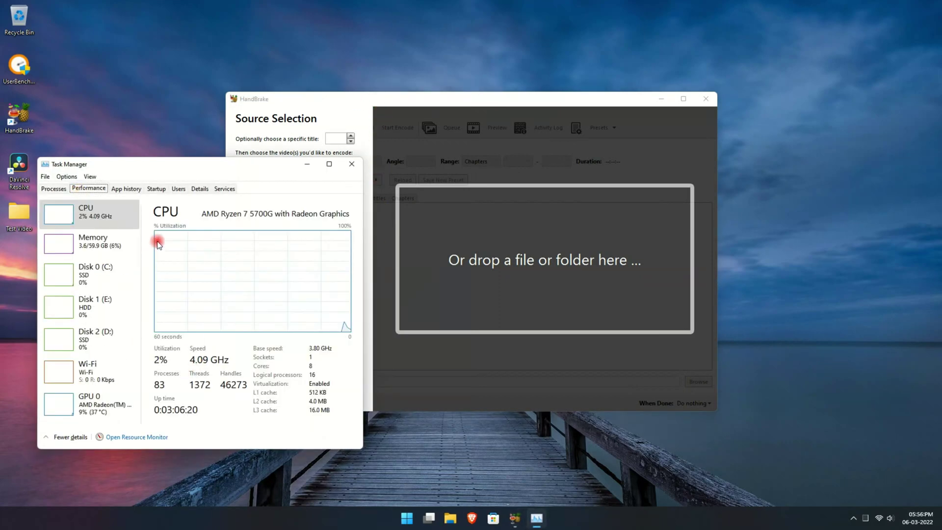
click(381, 95)
drag(381, 95, 564, 52)
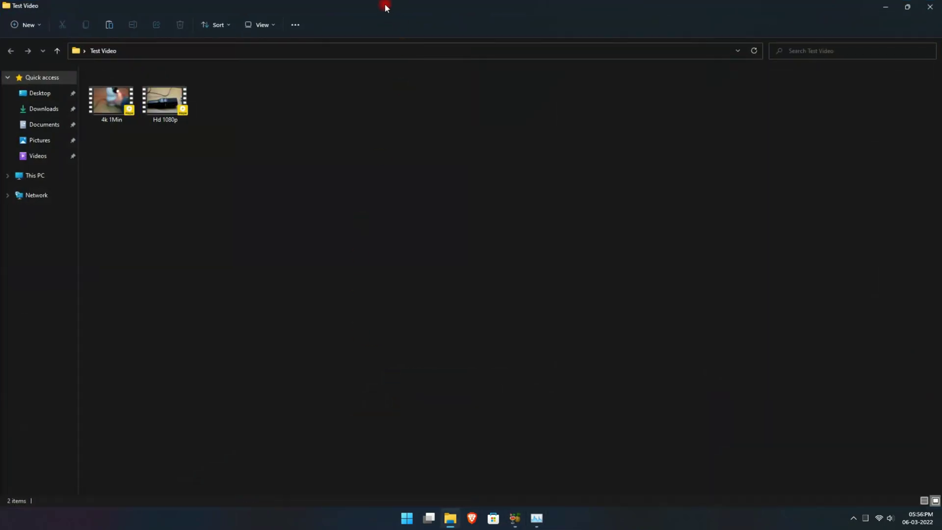
Restore the Test Video folder window beneath HandBrake and load the Hd 1080p clip as the source.
double_click(386, 4)
drag(349, 130, 630, 376)
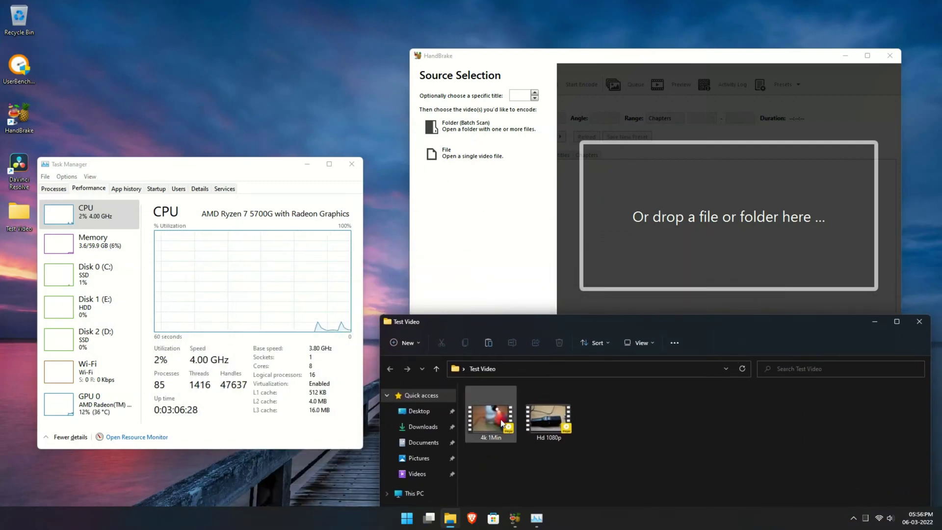
drag(549, 398, 604, 234)
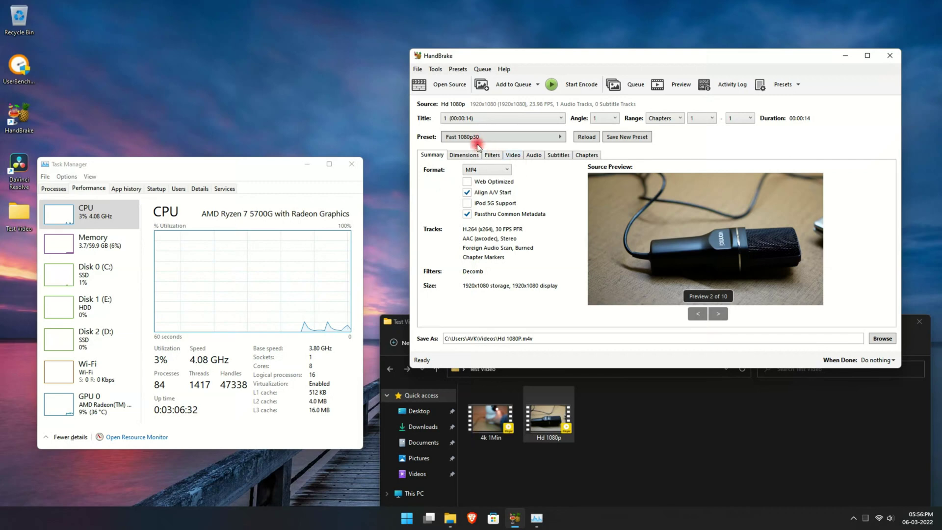
Review the available presets and encode the Hd 1080p clip to MP4 with the Fast 1080p30 preset.
click(477, 139)
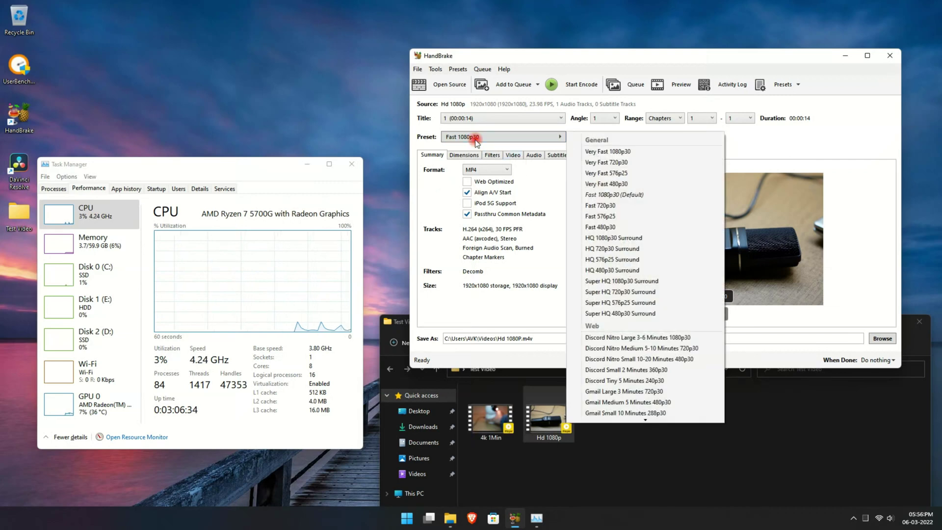
click(496, 52)
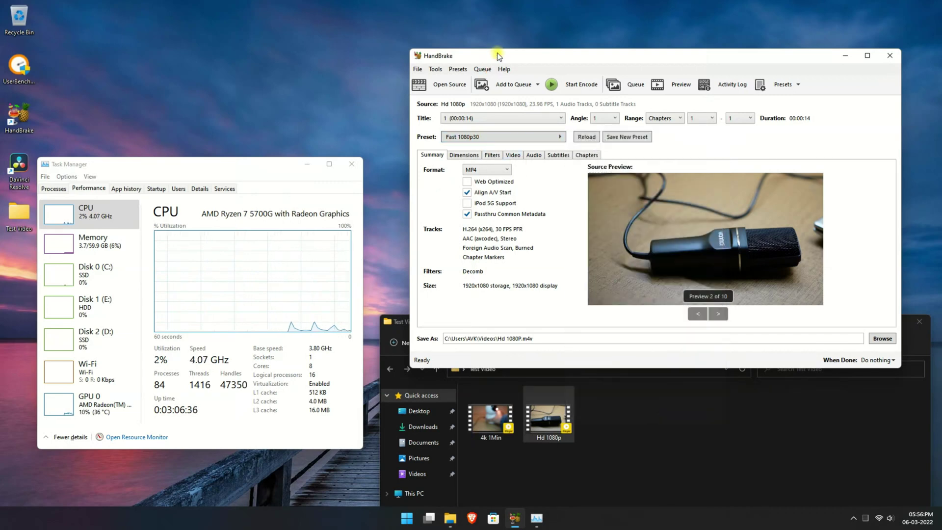
click(558, 271)
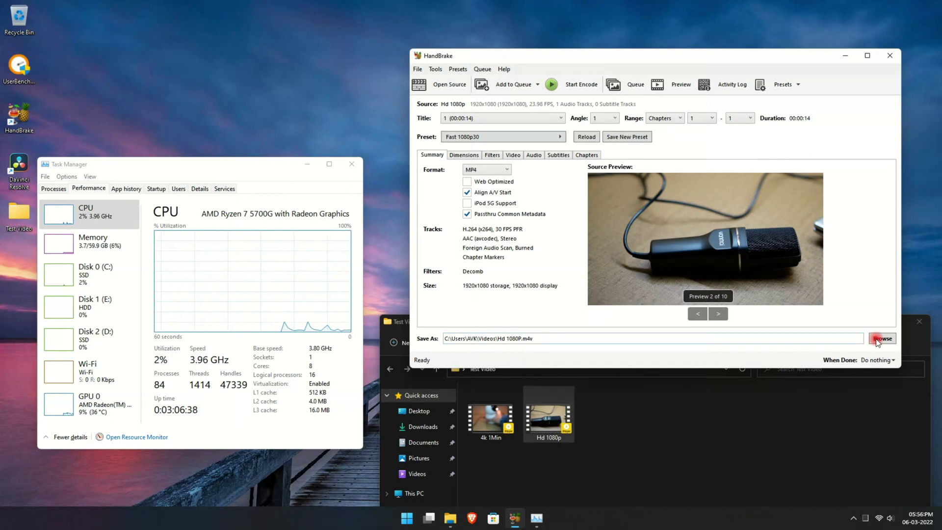
click(567, 86)
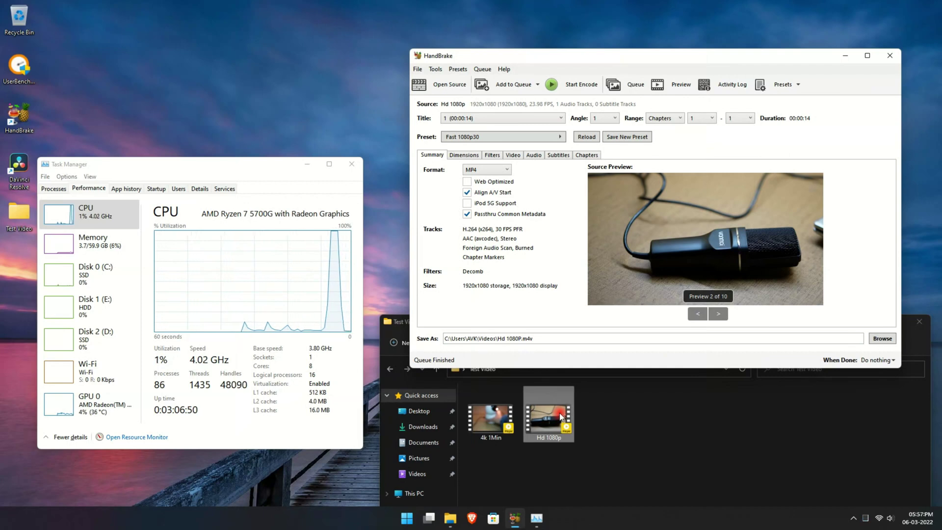
Load the 4k 1Min clip as the HandBrake source and check the available video encoders.
click(490, 203)
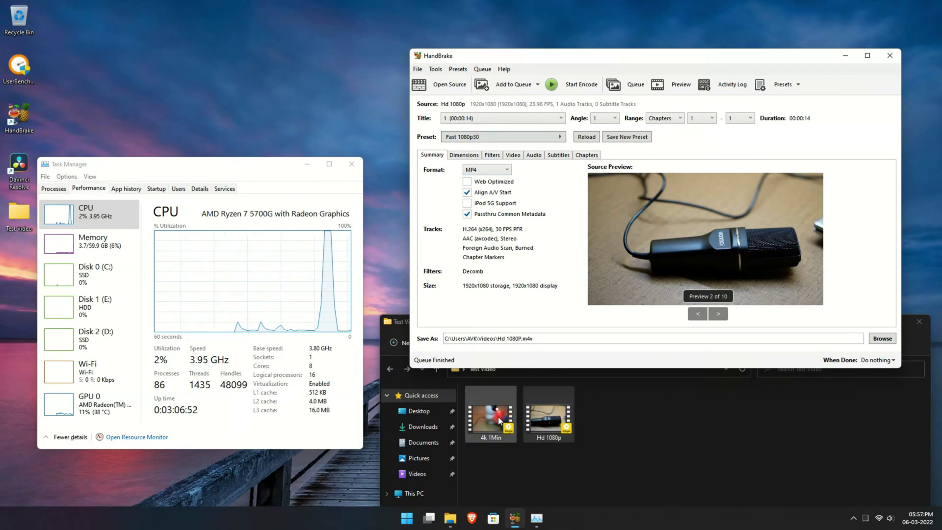
click(615, 256)
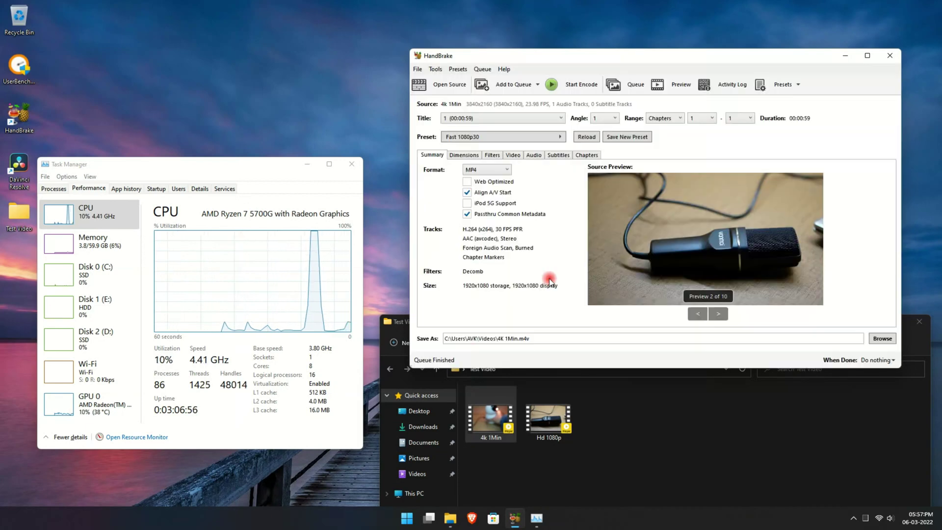
click(512, 156)
click(502, 182)
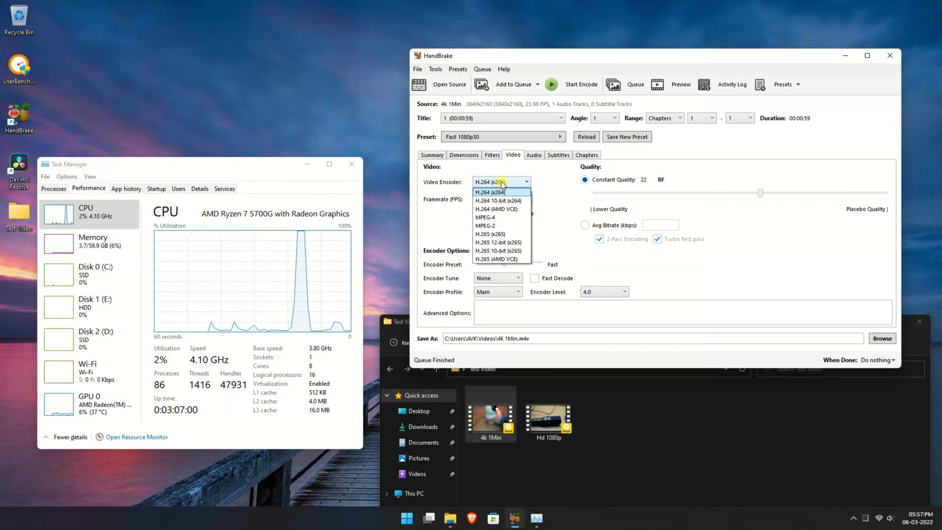
click(518, 155)
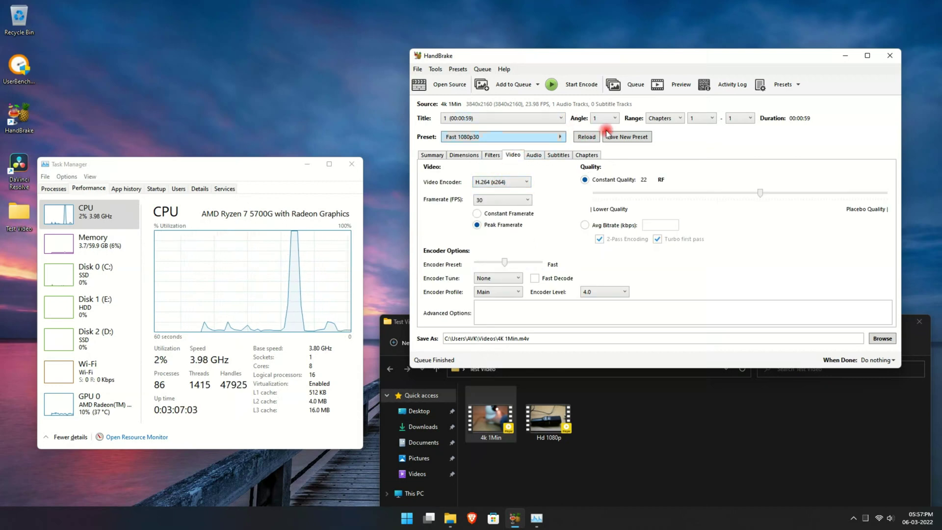
Apply the Vimeo YouTube HQ 2160p60 4K preset to the 4k 1Min clip and check its dimensions and video settings.
click(505, 137)
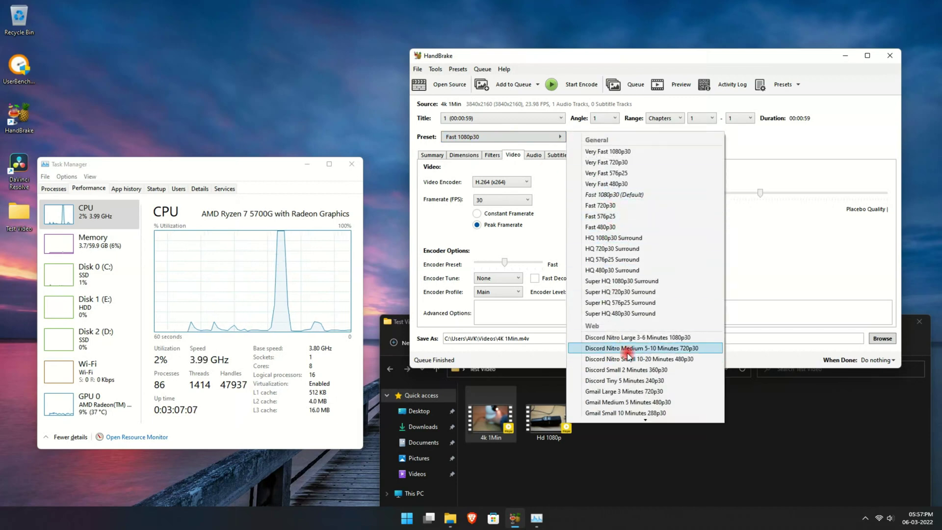
scroll(628, 353, down, 3)
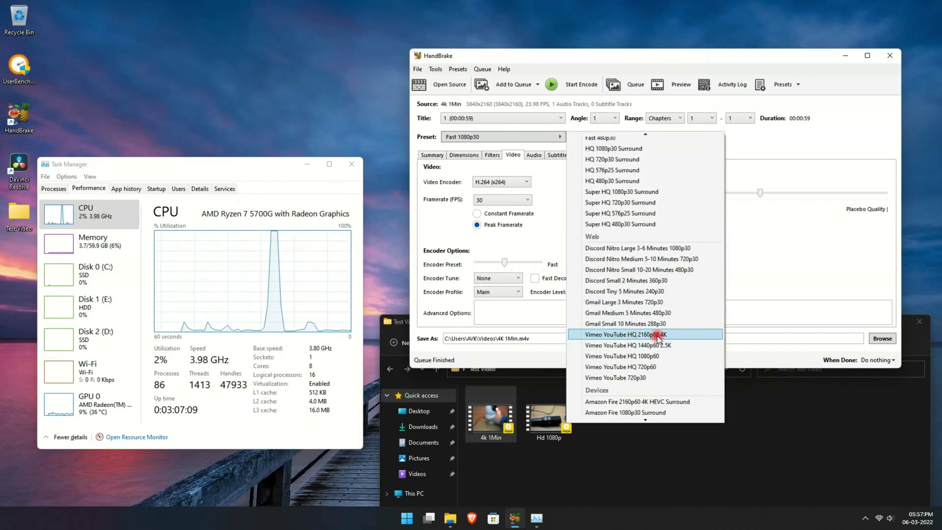
click(655, 335)
click(445, 155)
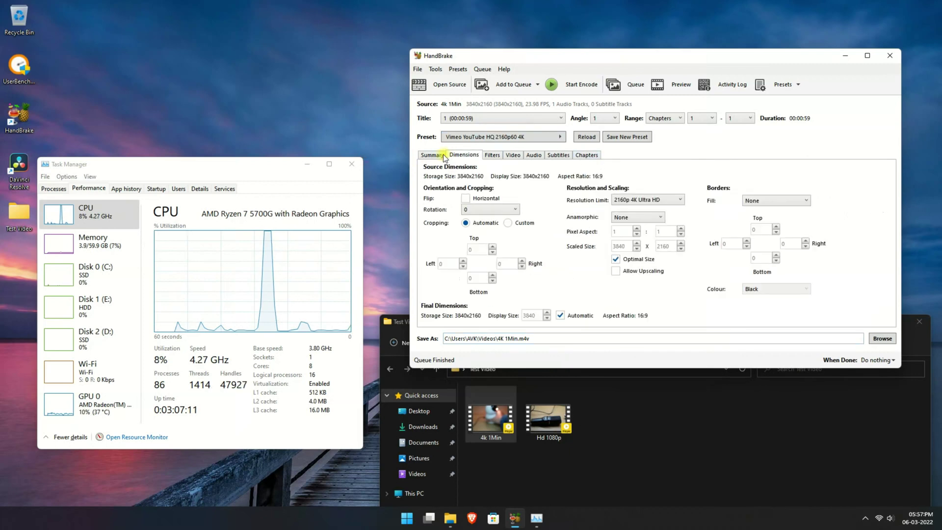
click(441, 155)
click(510, 156)
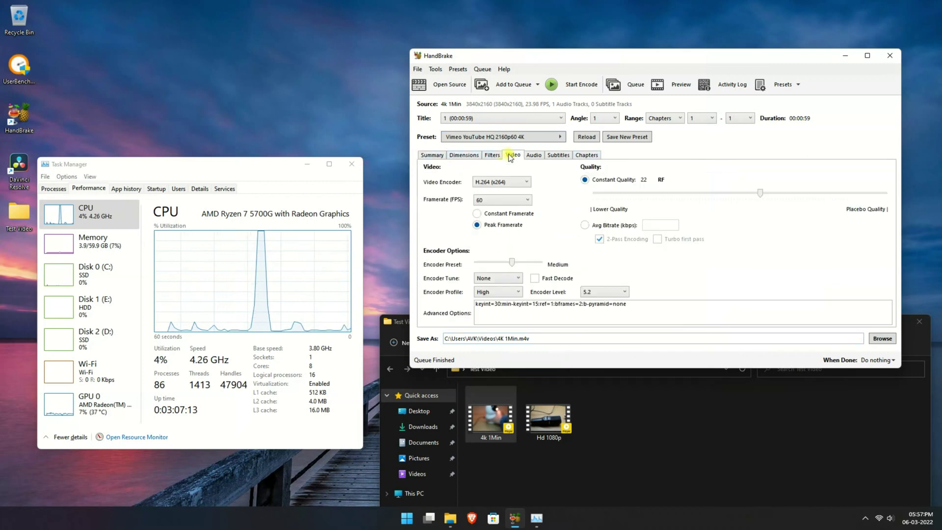
Set the video framerate to Same as source and encode the 4k 1Min clip to MP4.
click(519, 203)
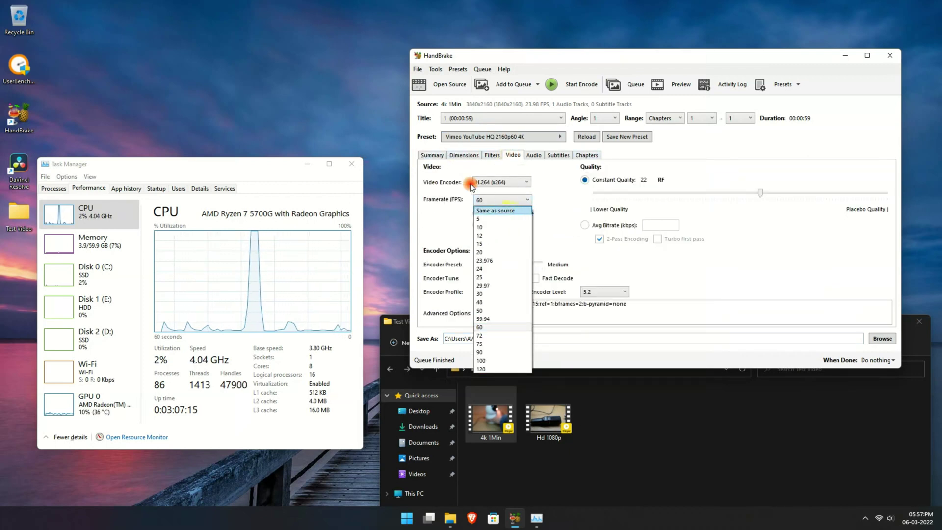
click(491, 207)
click(432, 155)
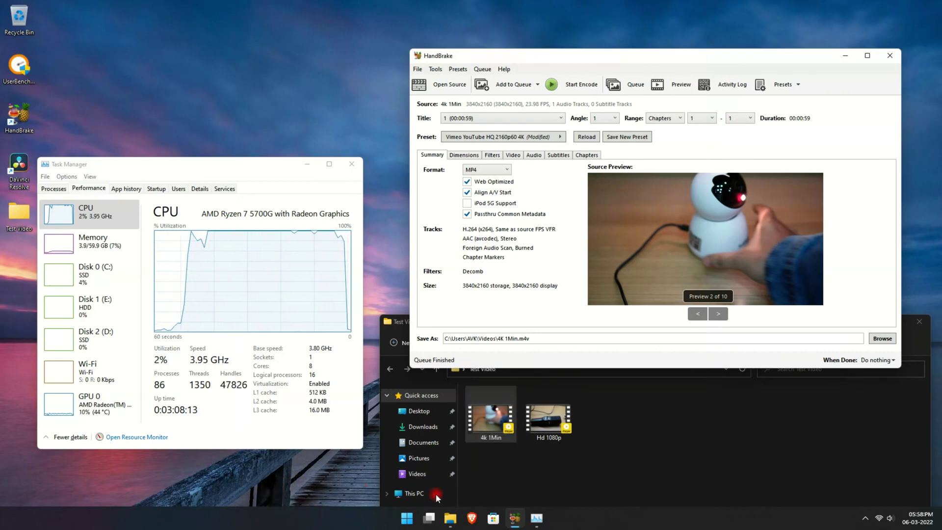
Open the Videos folder containing the encoded files and move its window up over HandBrake.
click(543, 420)
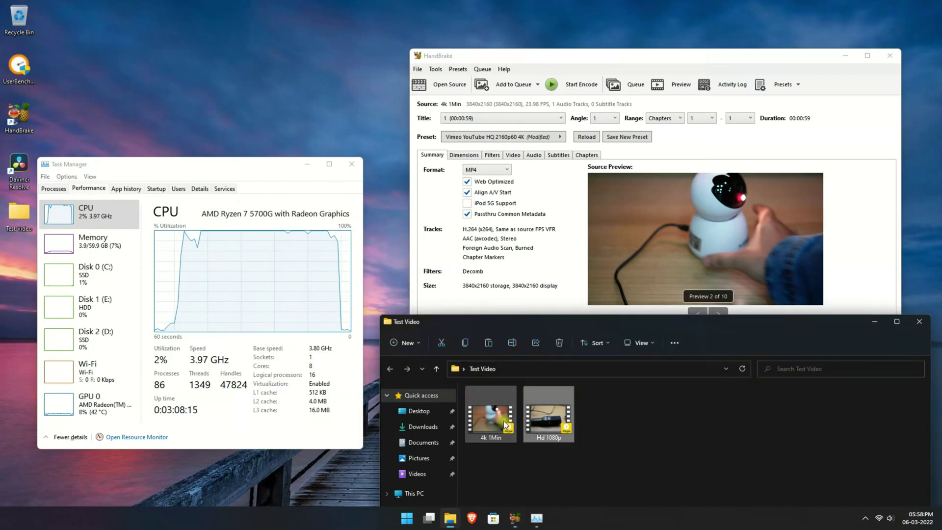
click(504, 420)
drag(532, 319, 545, 290)
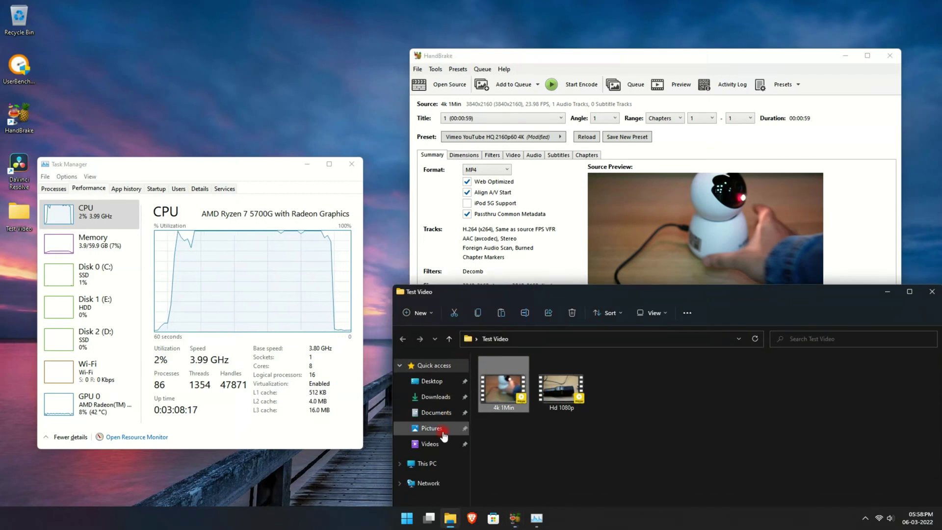
click(430, 444)
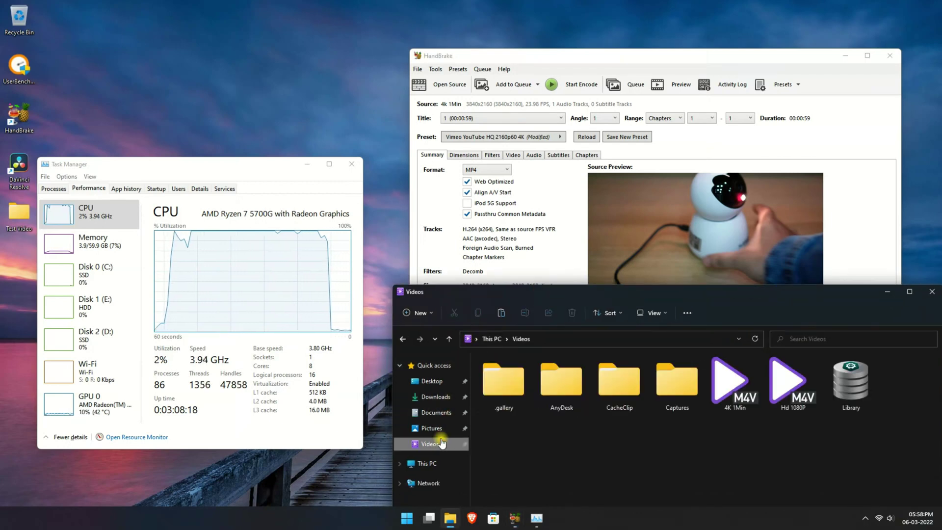
click(750, 385)
drag(640, 297, 614, 99)
click(758, 188)
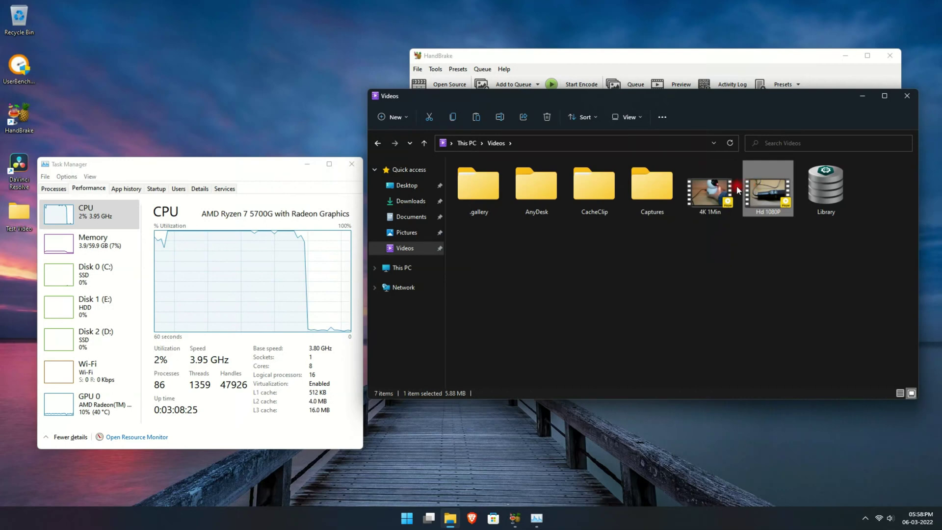
Play the encoded Hd 1080P file in PotPlayer, examine its playback information and seek through the video.
double_click(756, 193)
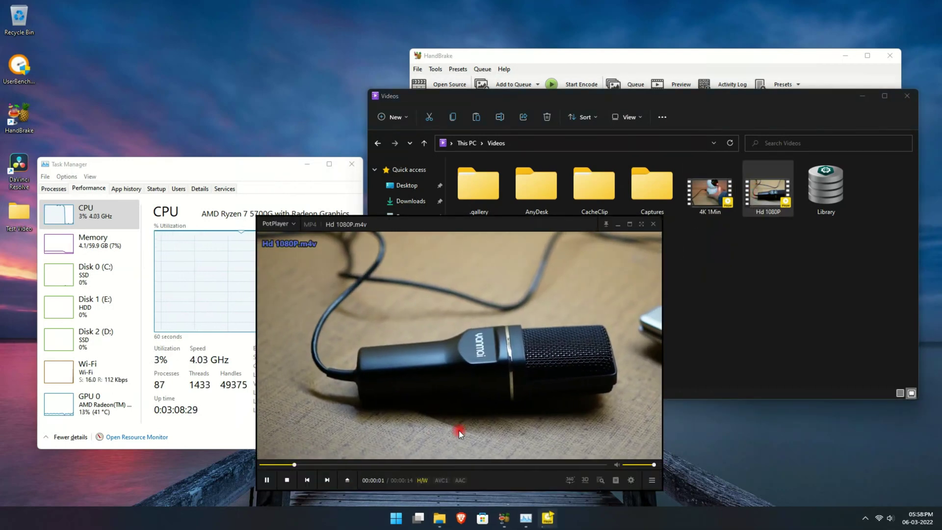
right_click(441, 381)
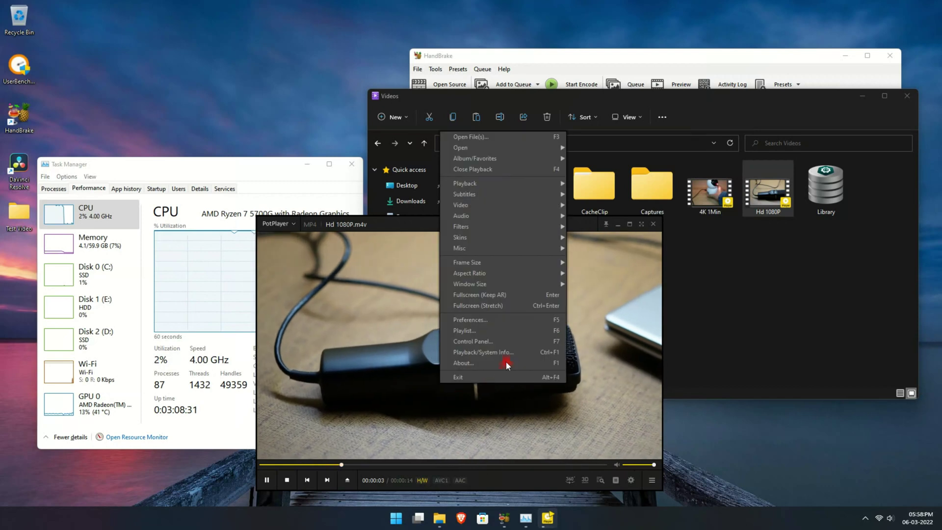
click(501, 352)
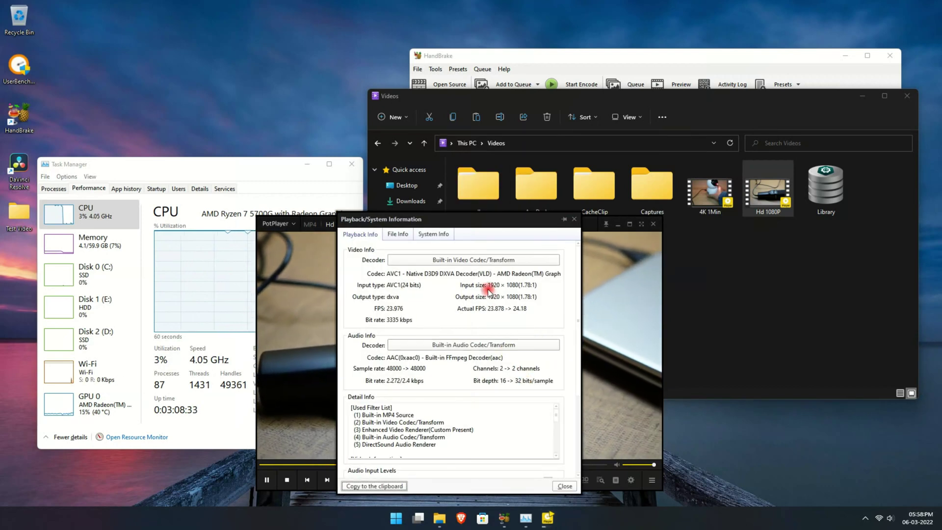
key(Escape)
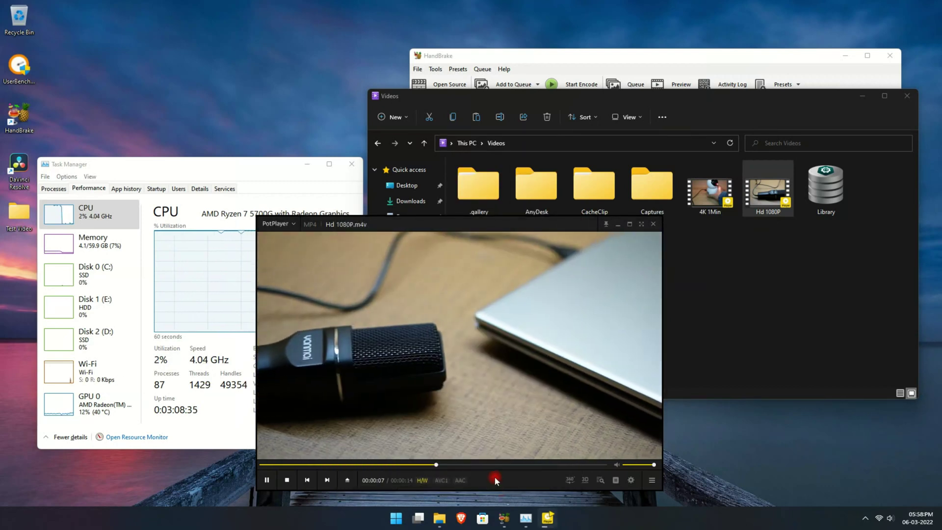
click(485, 464)
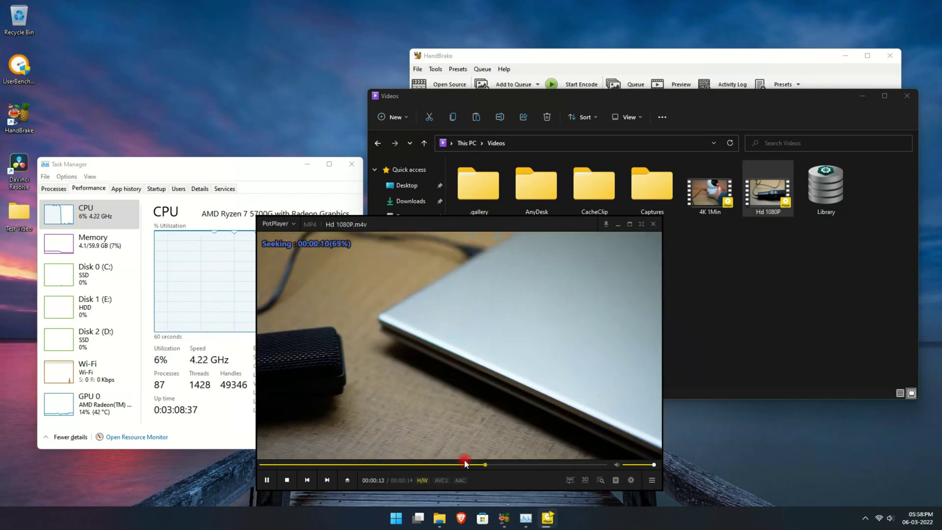
drag(465, 464, 413, 463)
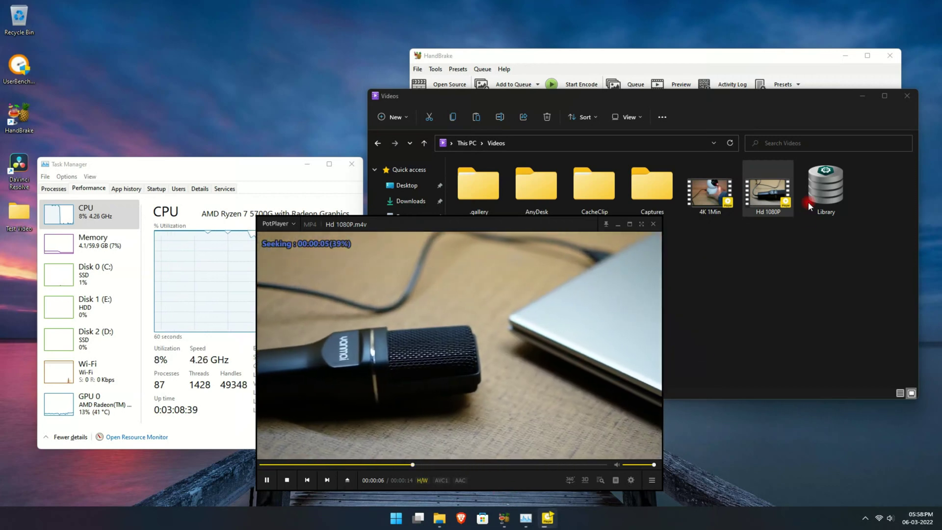
Play the encoded 4K 1Min file in PotPlayer, seek through it and examine its playback information.
drag(705, 186, 575, 335)
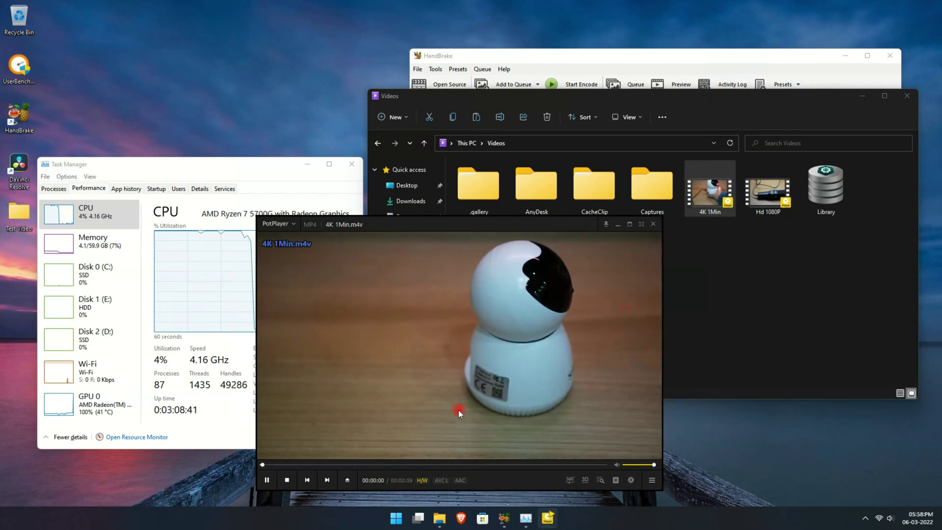
click(323, 464)
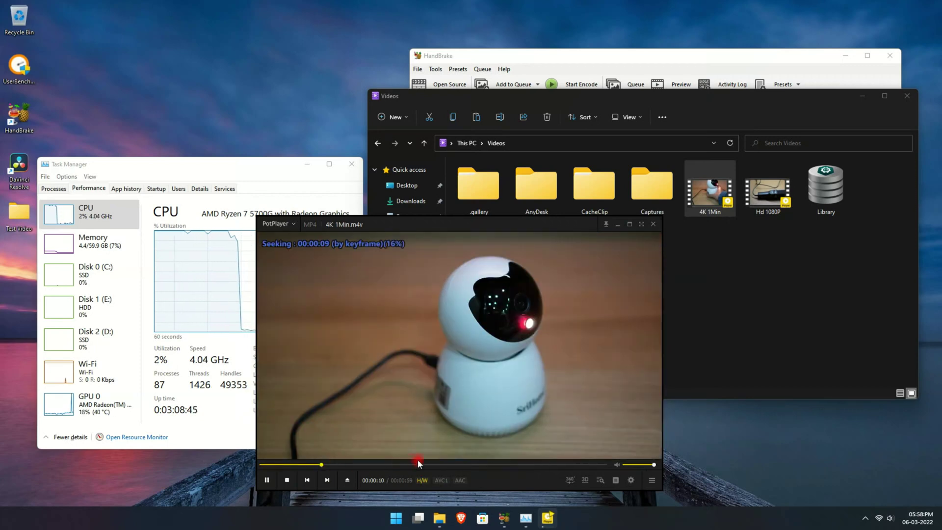
drag(426, 464, 462, 464)
right_click(484, 375)
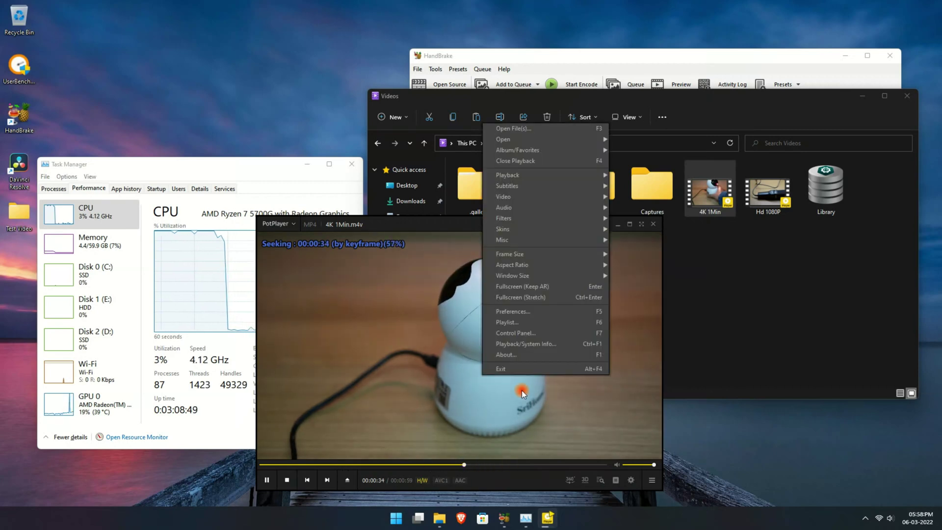
click(535, 343)
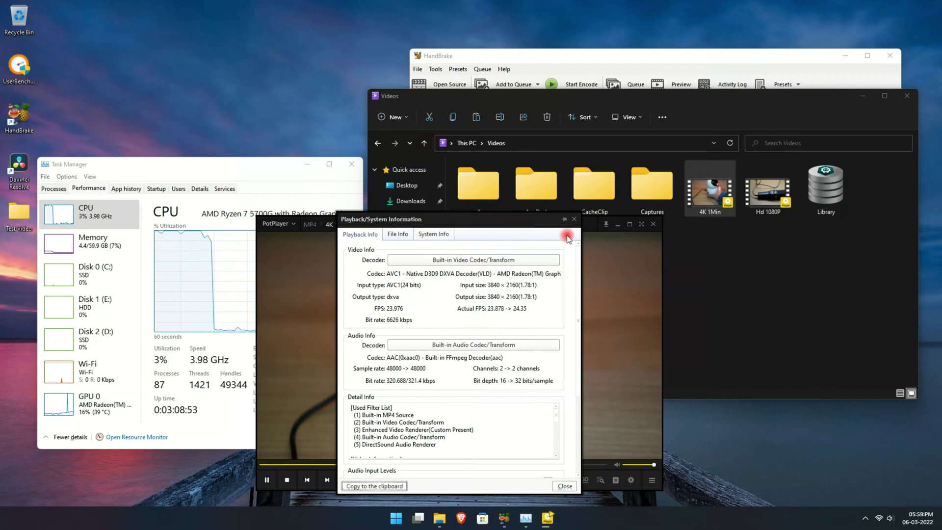
click(576, 221)
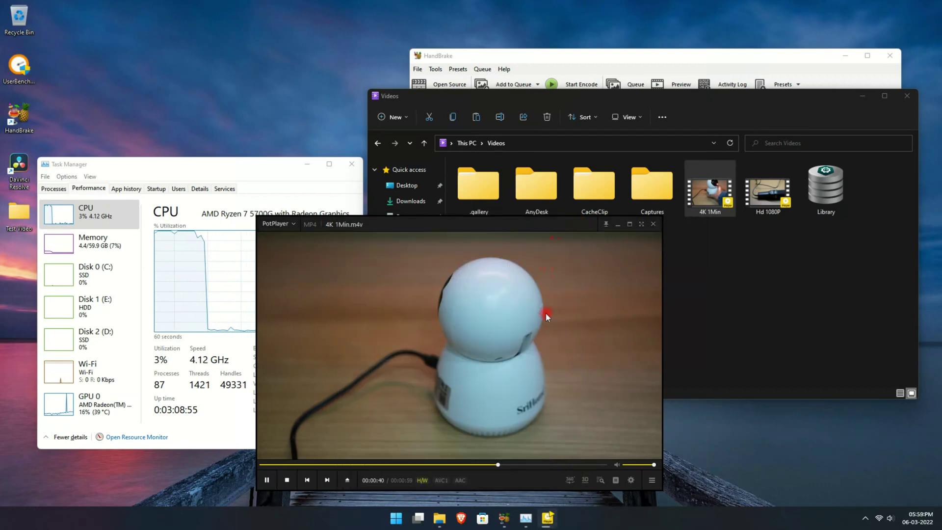
click(527, 464)
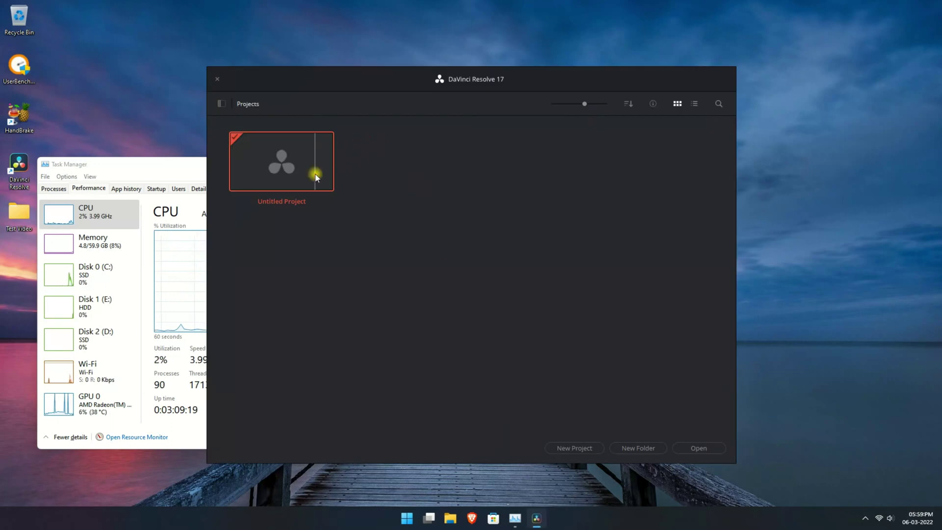
Open the Untitled Project in DaVinci Resolve, move its window off Task Manager and open the Test Video folder.
double_click(281, 161)
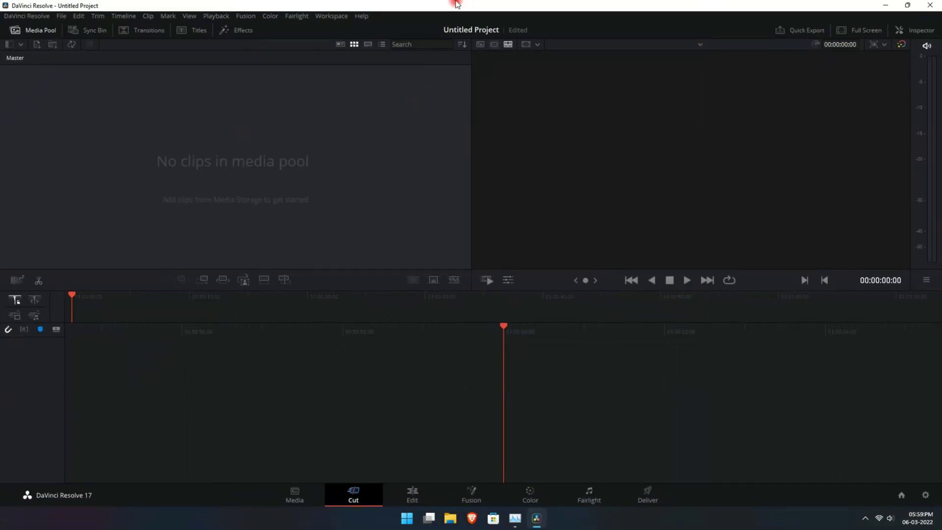
drag(461, 16, 776, 80)
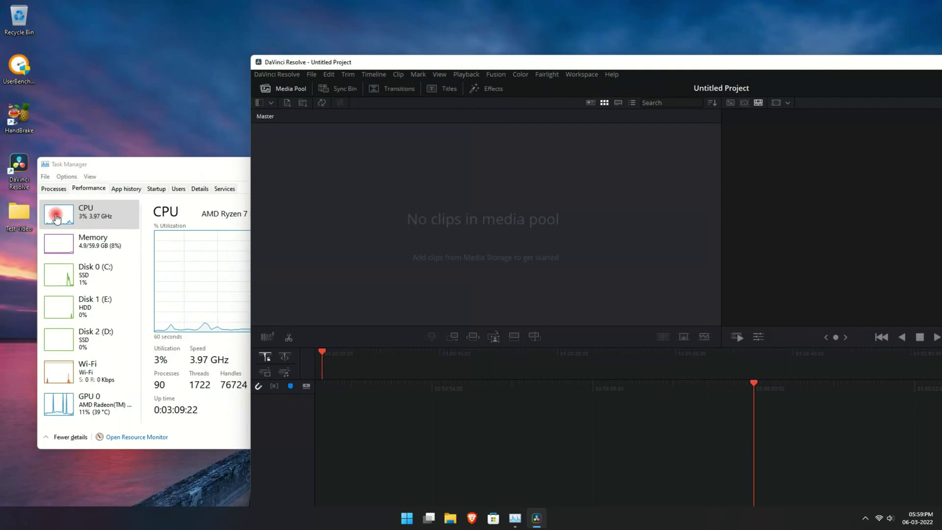
double_click(26, 216)
Import the 4k 1Min and Hd 1080p clips into the media pool without changing the project frame rate, and maximize DaVinci Resolve.
drag(505, 397, 491, 220)
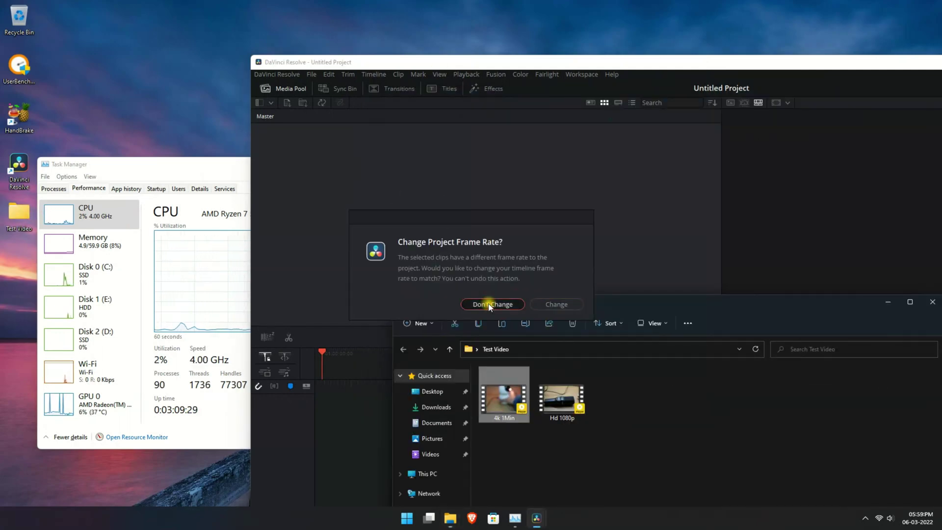
click(504, 301)
drag(562, 398, 491, 218)
key(alt+F4)
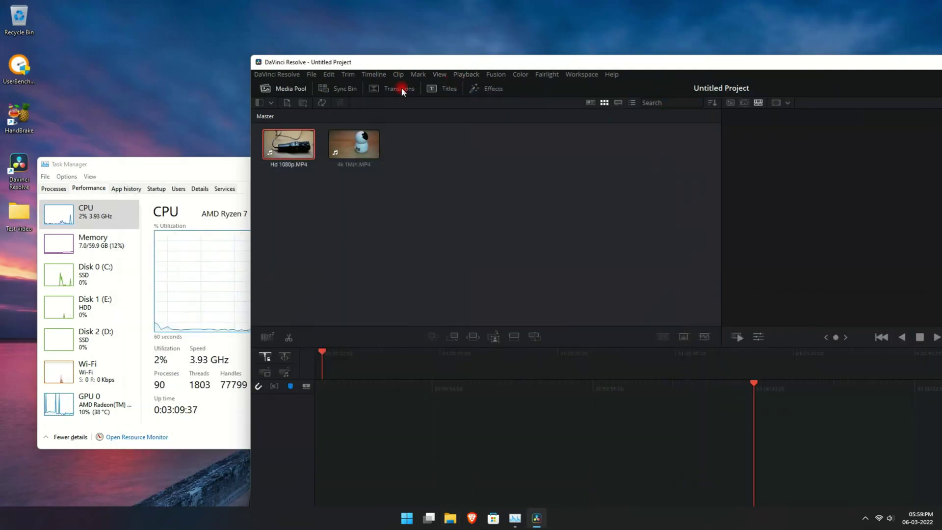
double_click(508, 64)
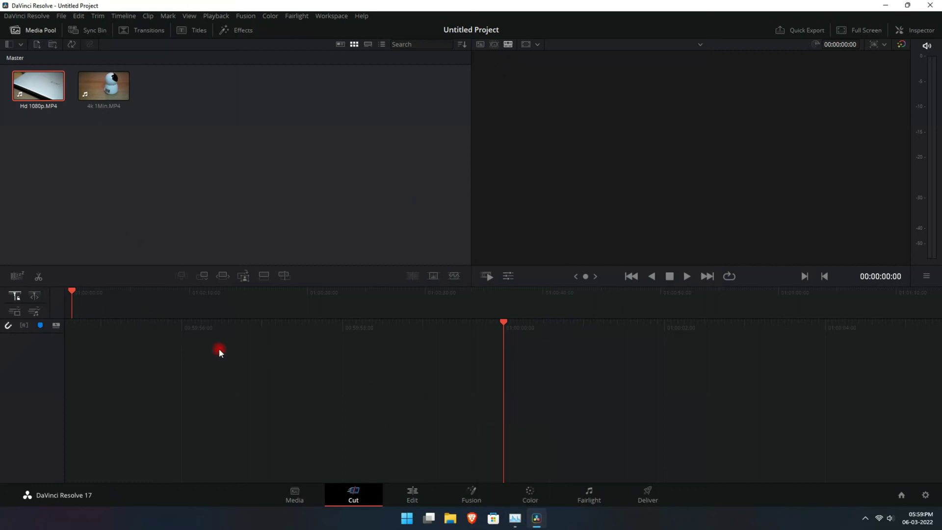
On the Edit page, place the Hd 1080p clip on a new timeline and play it back.
click(412, 494)
drag(136, 117, 313, 387)
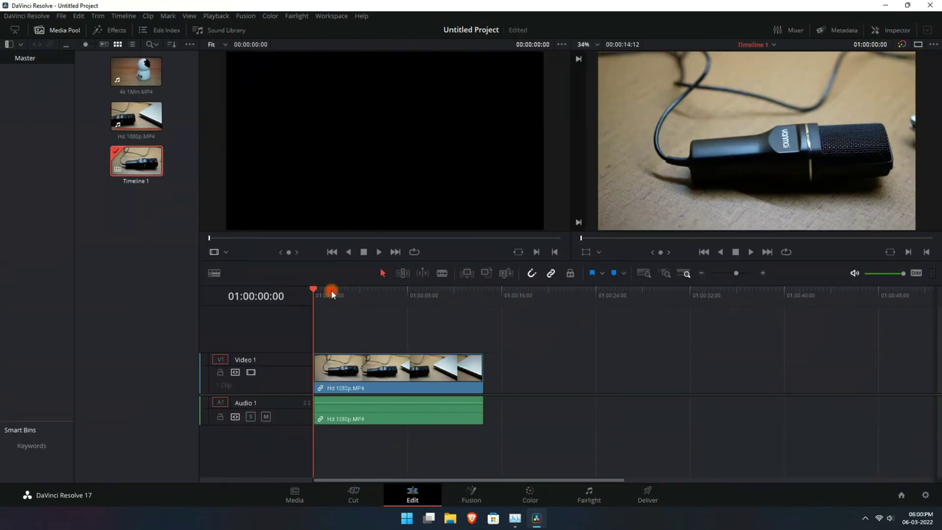
key(space)
click(337, 292)
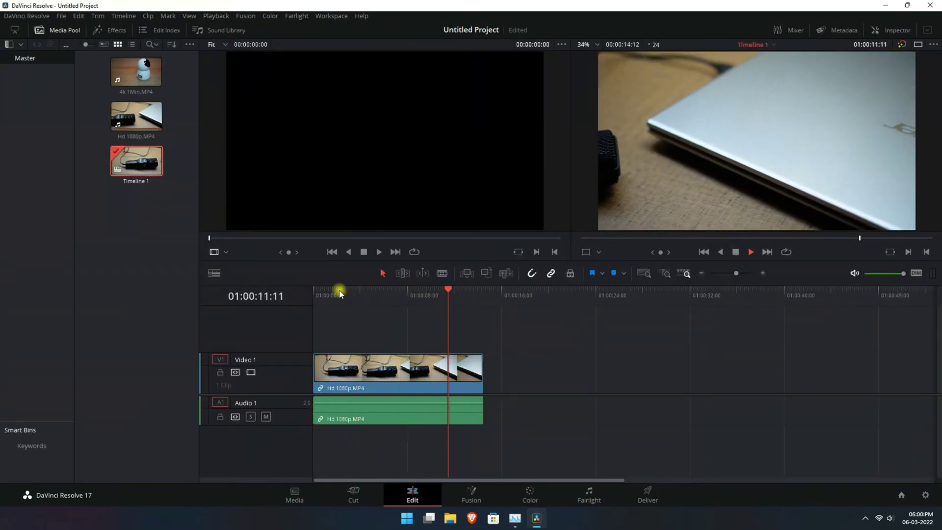
click(751, 251)
Add the 4k 1Min clip directly after the Hd 1080p clip on the timeline and preview its playback.
click(216, 88)
drag(136, 72, 510, 388)
click(751, 251)
click(738, 300)
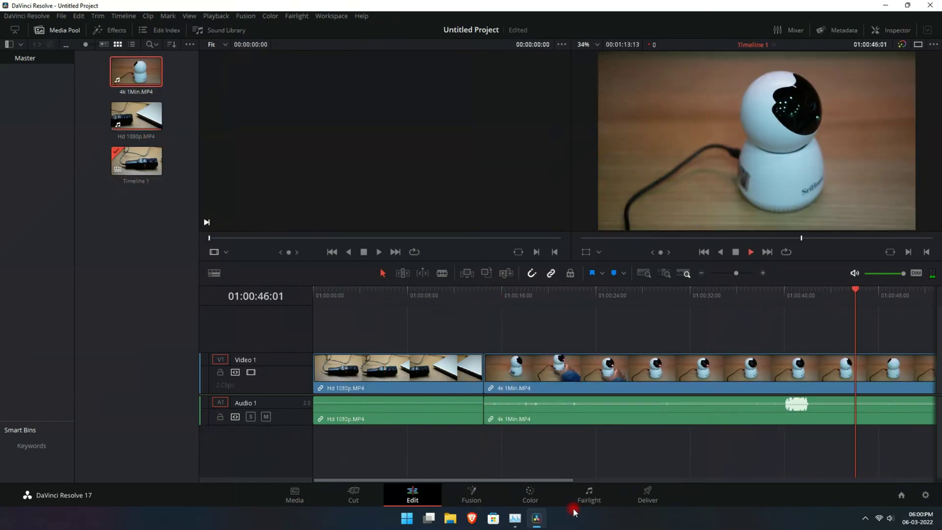
click(625, 293)
Split the 4k 1Min clip on the timeline at 01:01:01:04.
drag(438, 292, 565, 294)
right_click(575, 295)
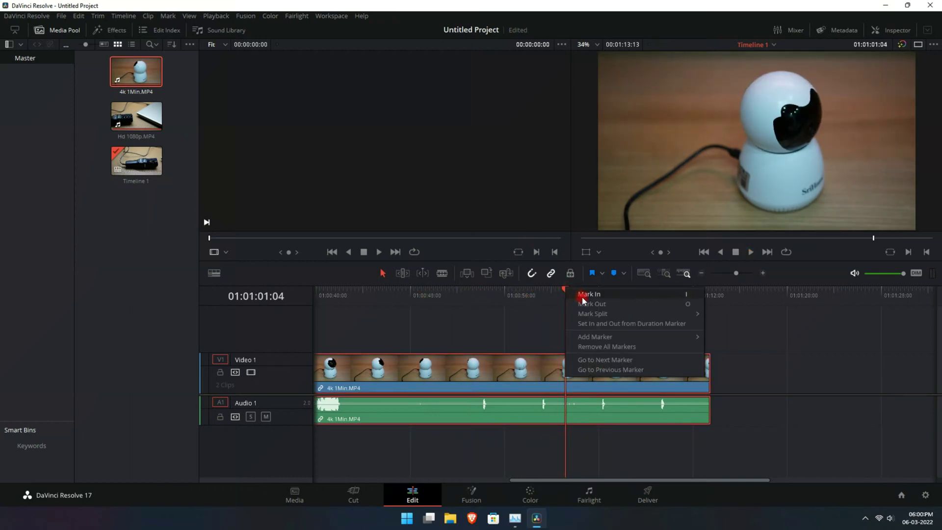
click(582, 417)
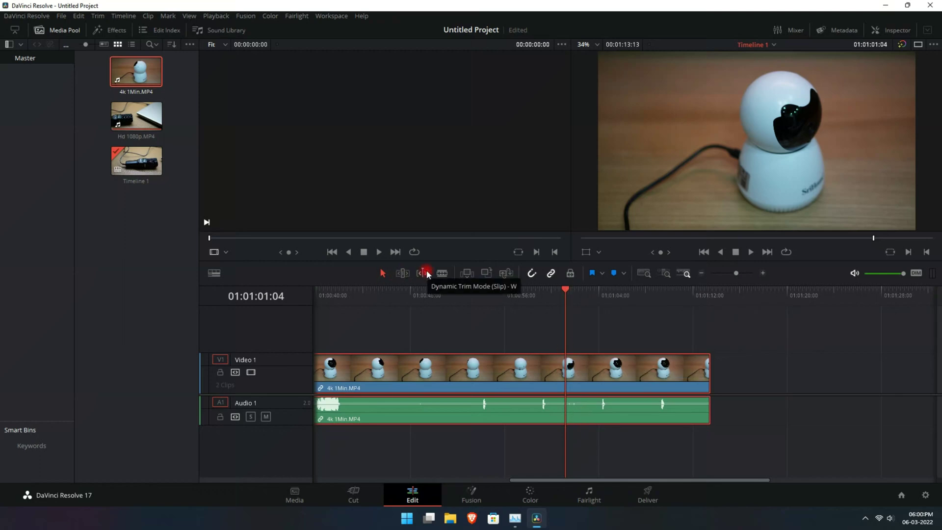
click(442, 274)
click(566, 373)
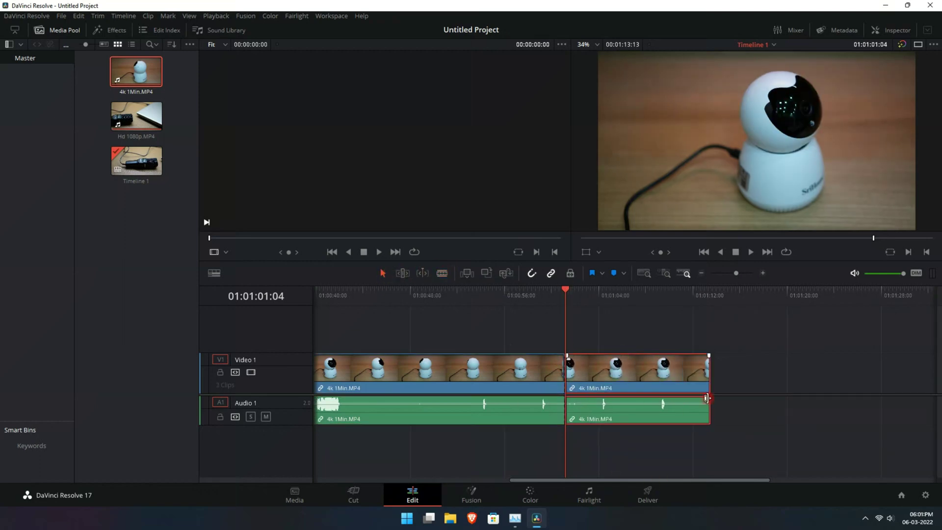
View the second part of the split 4K clip on the Fusion page and the Color page.
click(527, 498)
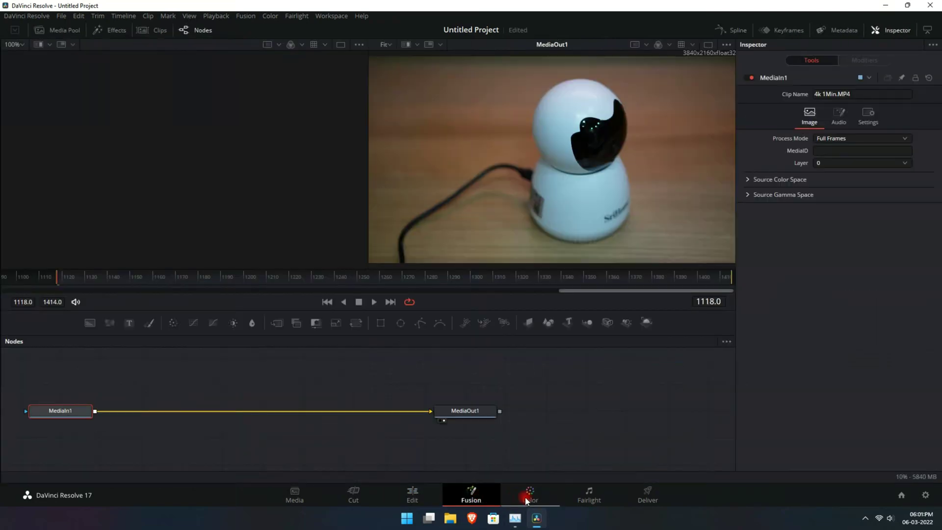
click(526, 499)
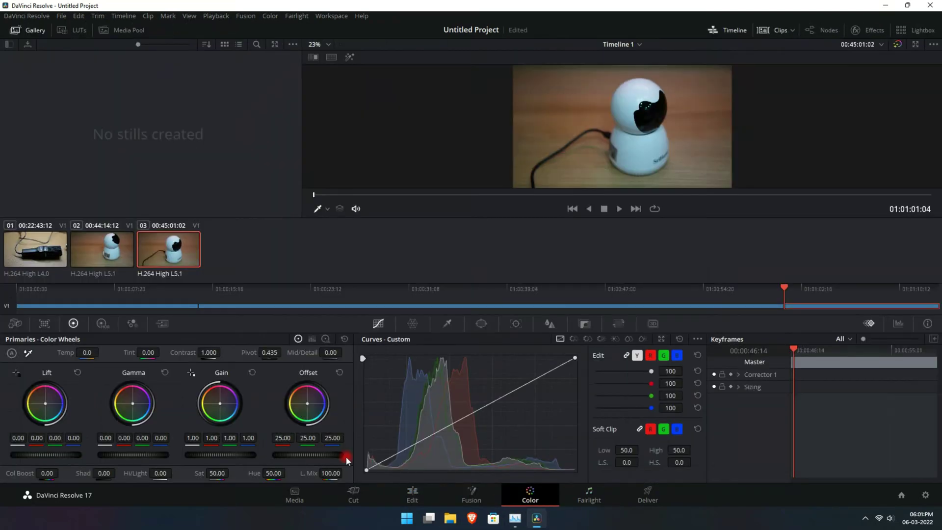
Grade the second part of the split 4K clip darker and bluer with a lowered custom curve, and preview it on the Edit page.
drag(468, 412, 476, 437)
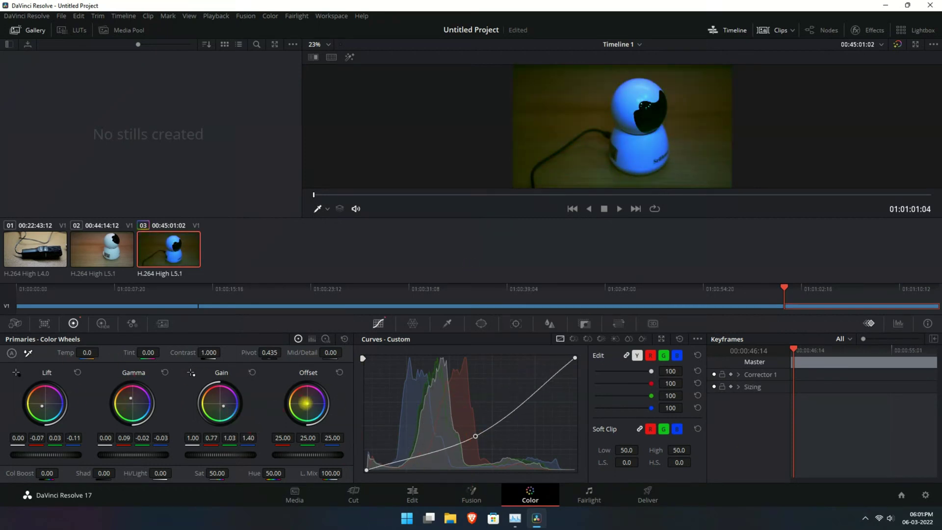
click(423, 499)
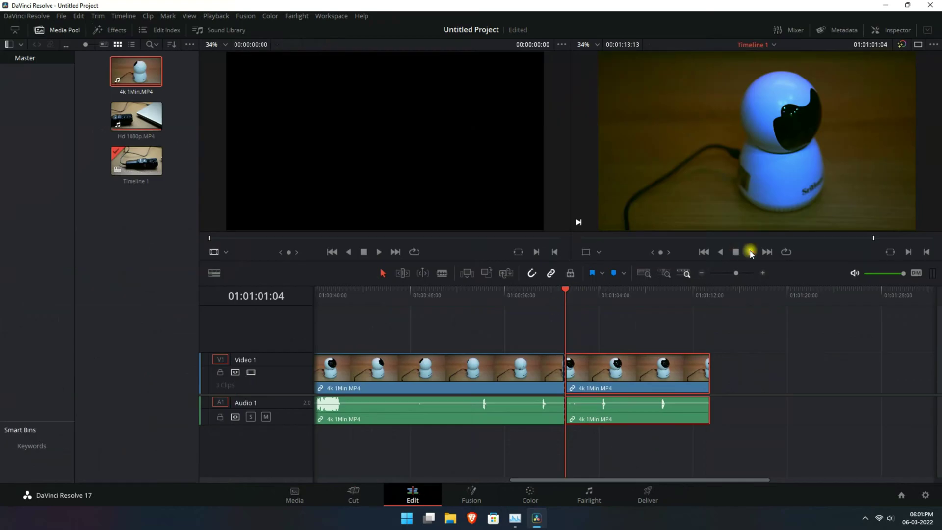
key(space)
click(564, 294)
click(546, 296)
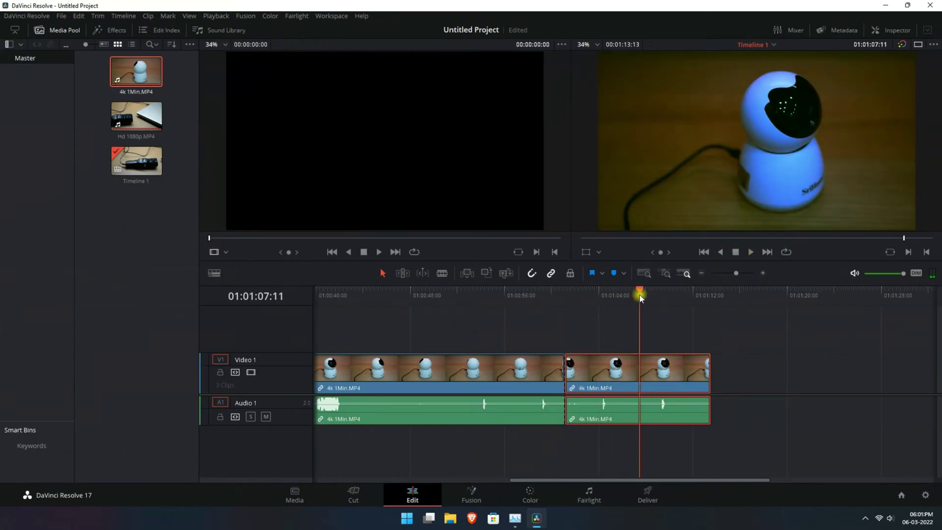
drag(663, 293, 467, 294)
key(space)
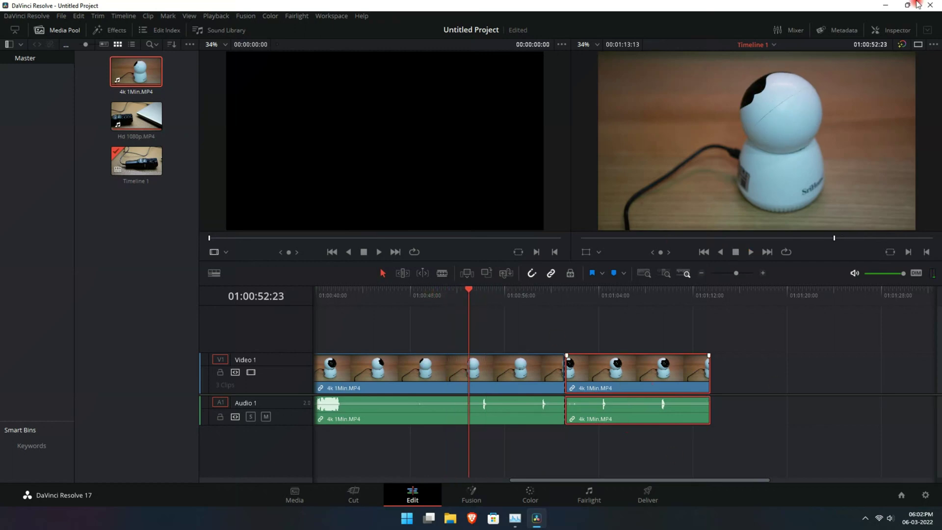
On the Deliver page, set the render to QuickTime format with the H.265 codec at 3840 x 2160 Ultra HD.
click(647, 494)
click(101, 212)
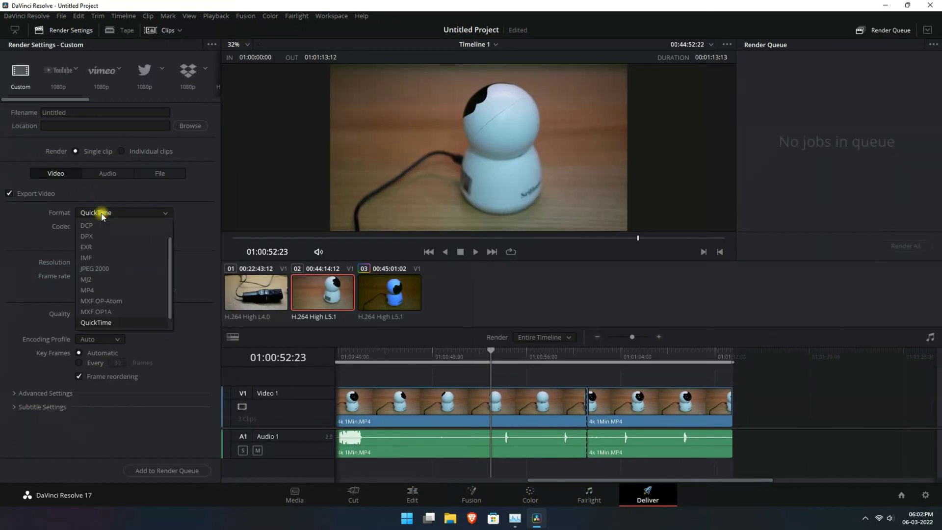
click(101, 212)
click(123, 262)
click(93, 297)
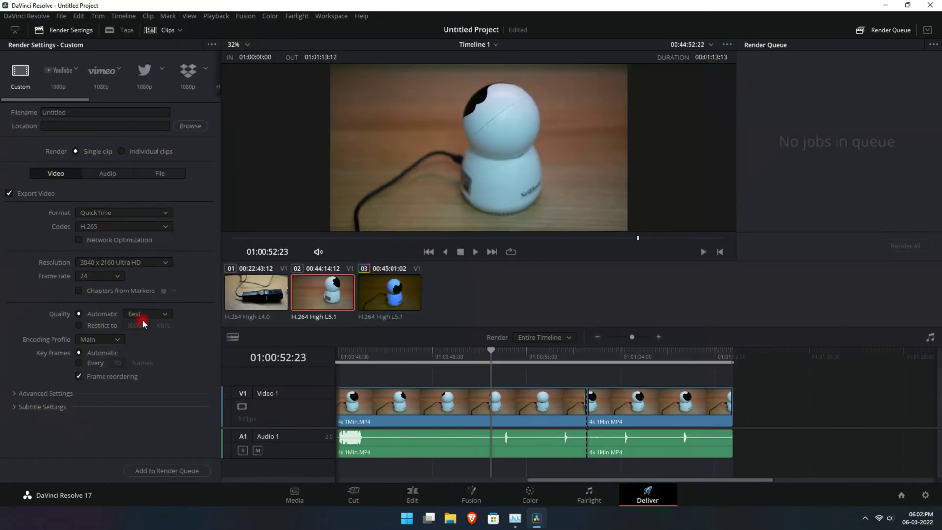
Queue the timeline for export to the Videos folder as Untitled, and render it while monitoring CPU load in Task Manager.
click(191, 125)
click(387, 261)
click(167, 471)
click(557, 309)
click(905, 245)
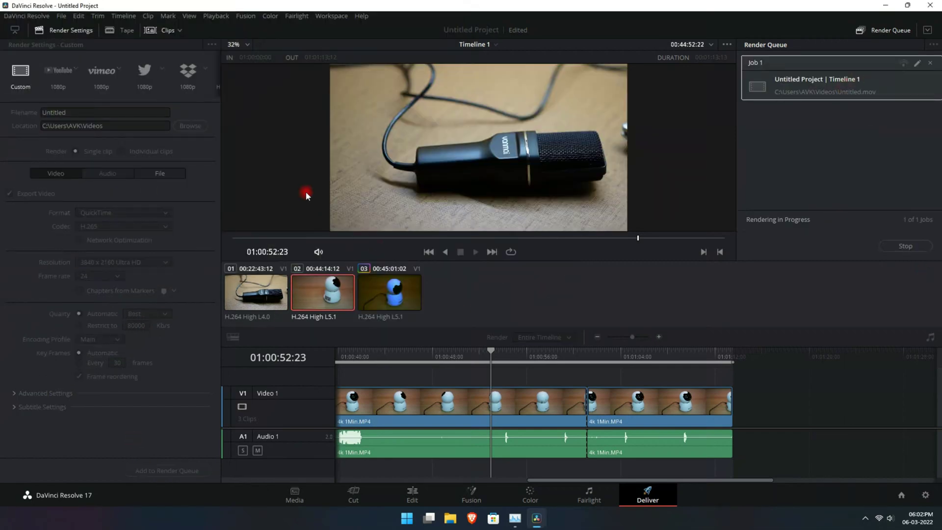
key(ctrl+shift+Escape)
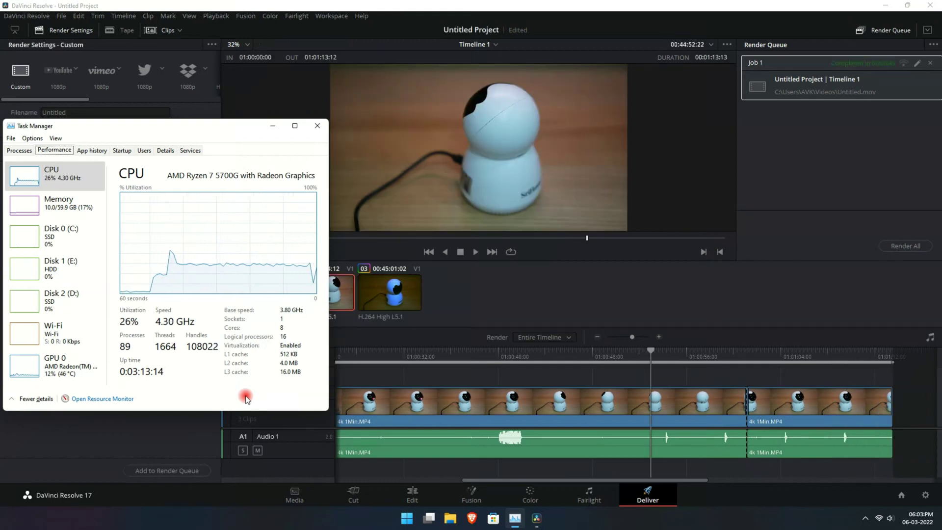
Close DaVinci Resolve without saving the project changes.
click(869, 5)
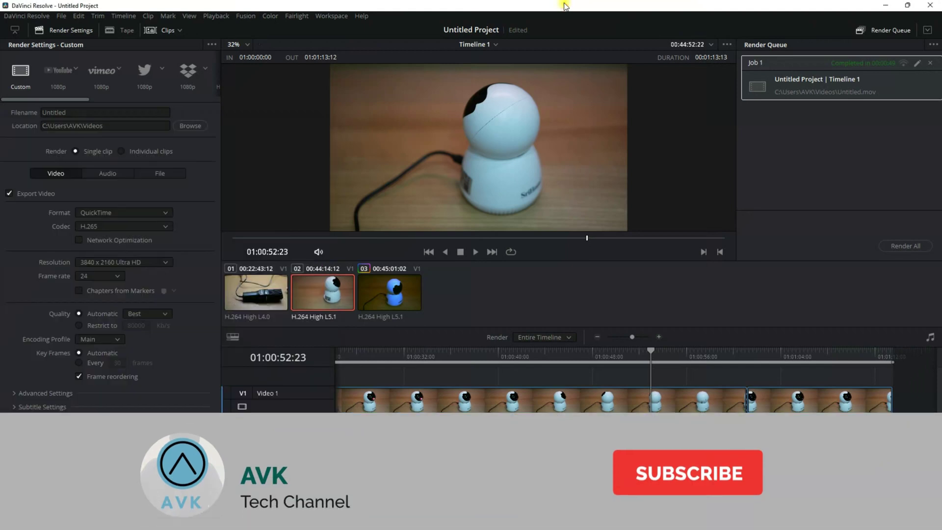
click(930, 4)
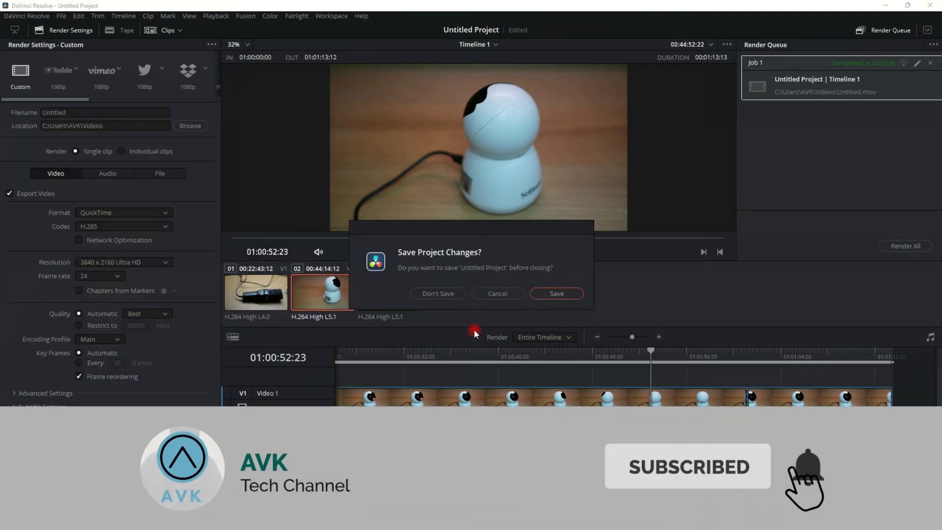
click(441, 293)
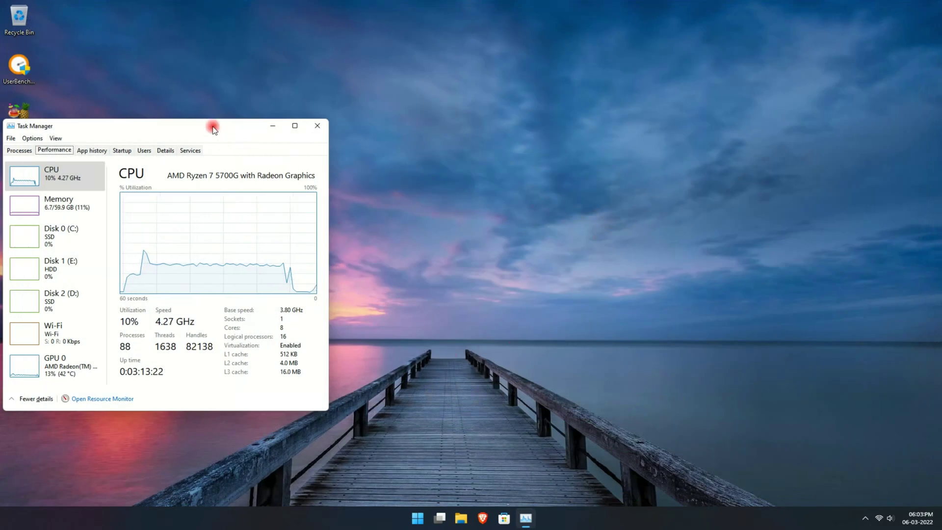
Move the Task Manager window clear of the desktop icons and refresh the desktop.
drag(213, 129, 738, 60)
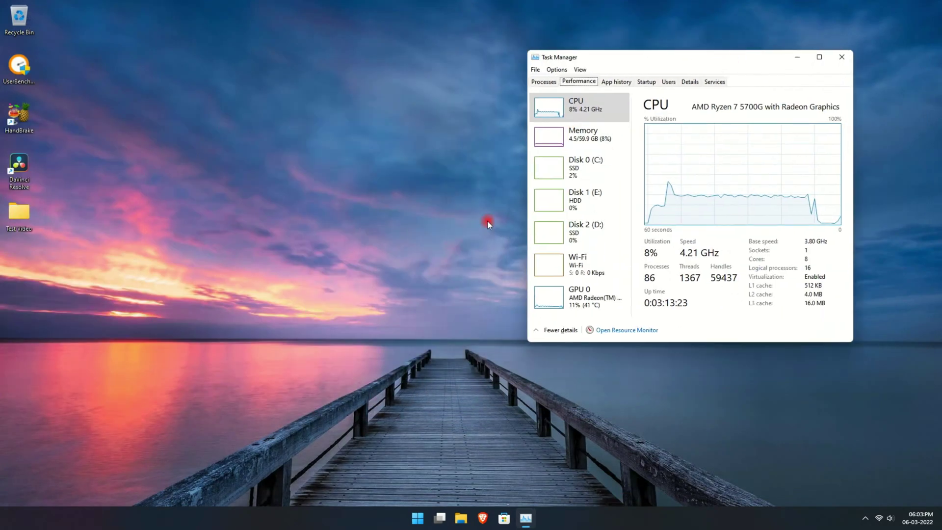
right_click(222, 234)
click(249, 293)
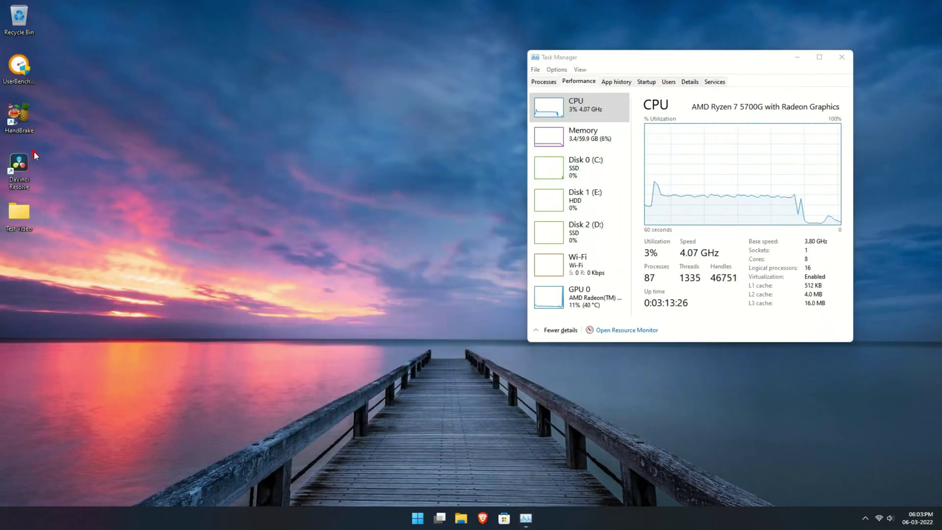
Open the Videos folder in File Explorer and play the rendered Untitled video.
double_click(31, 220)
click(179, 317)
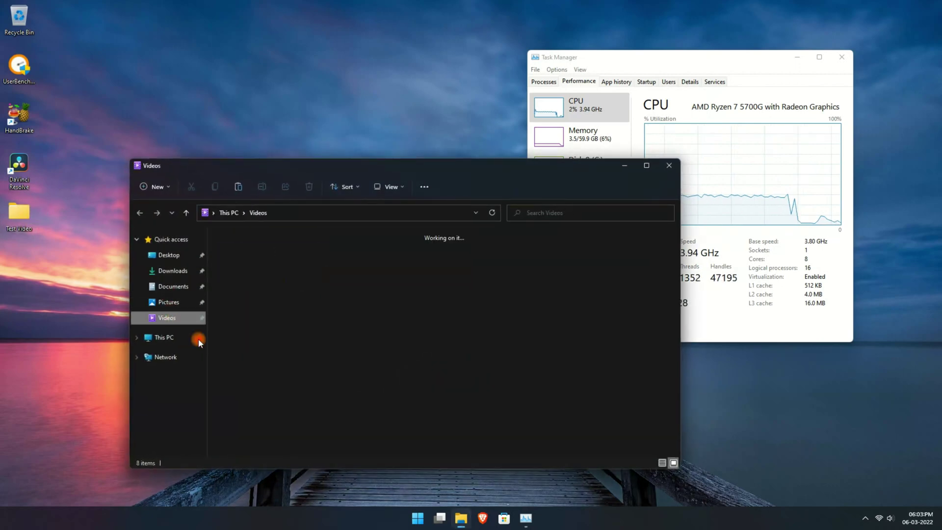
click(651, 256)
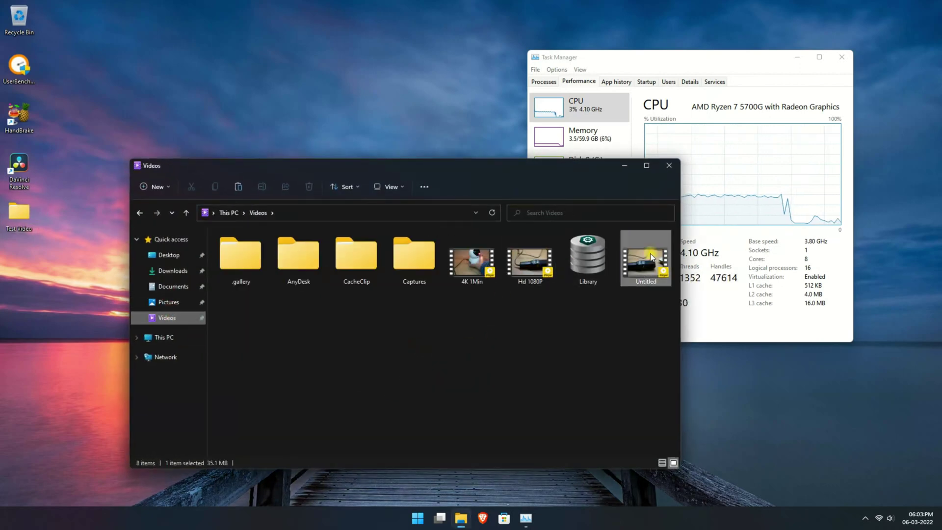
double_click(651, 256)
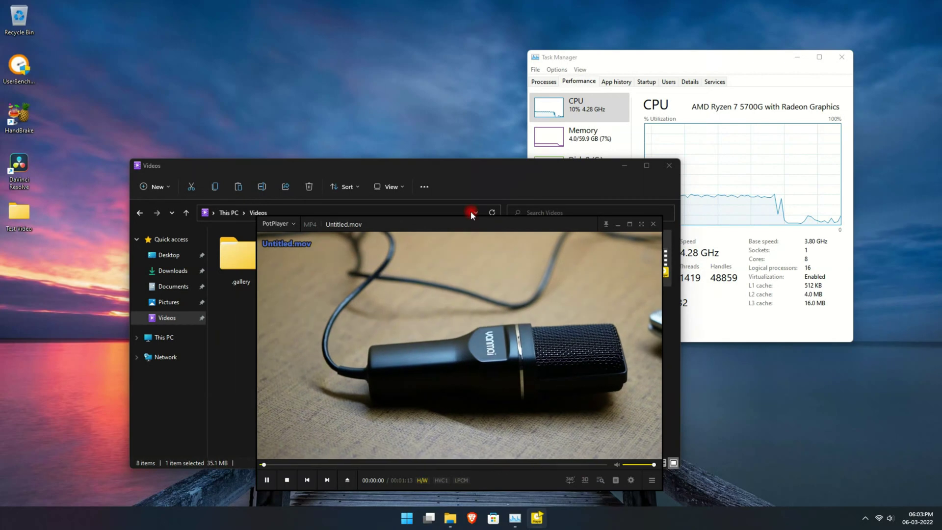
Move the PotPlayer window clear and check the rendered video's codec, resolution and frame rate in its playback information.
drag(462, 229, 343, 134)
right_click(344, 217)
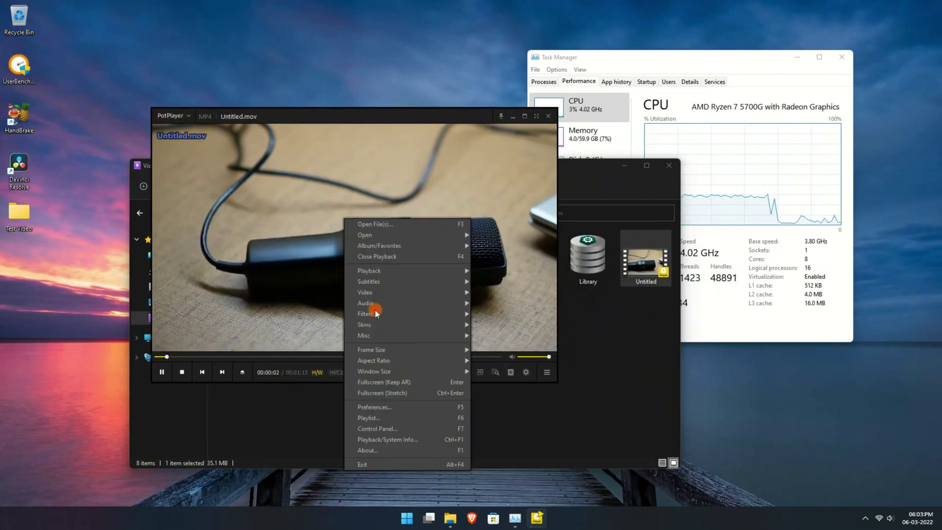
click(412, 439)
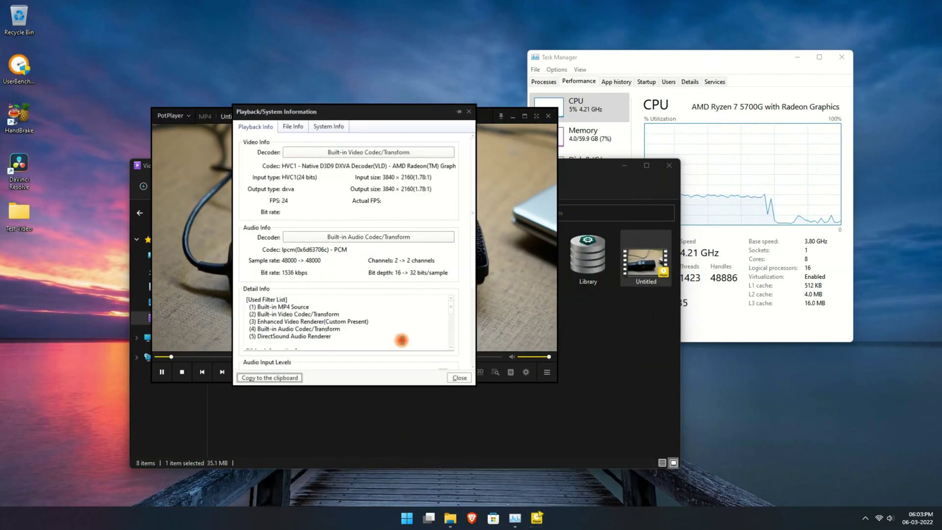
click(470, 112)
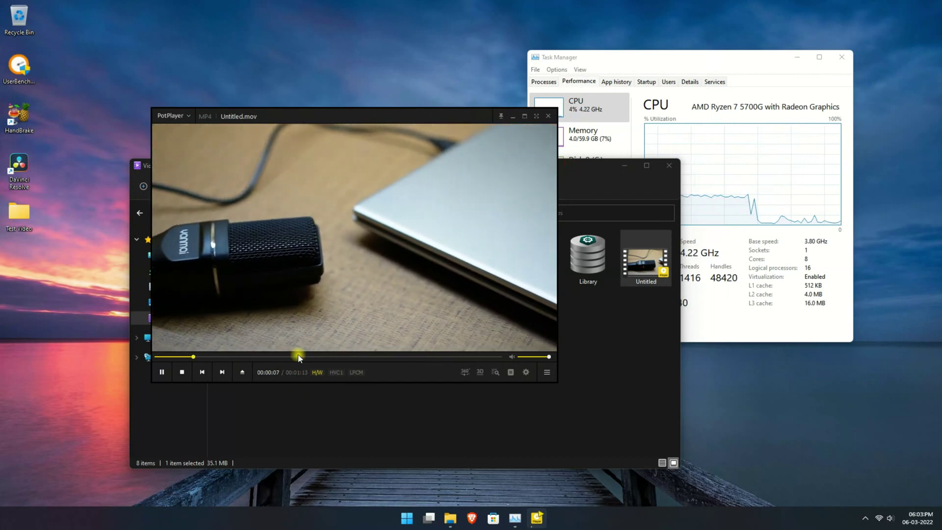
Seek through the rendered Untitled.mov to check the ungraded 4K footage and the blue-graded section near the end.
click(299, 357)
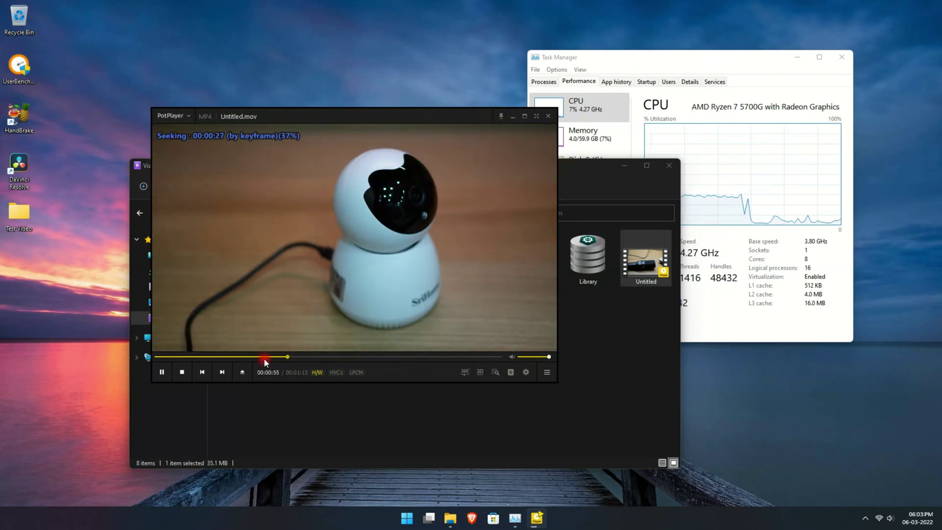
click(232, 357)
click(427, 357)
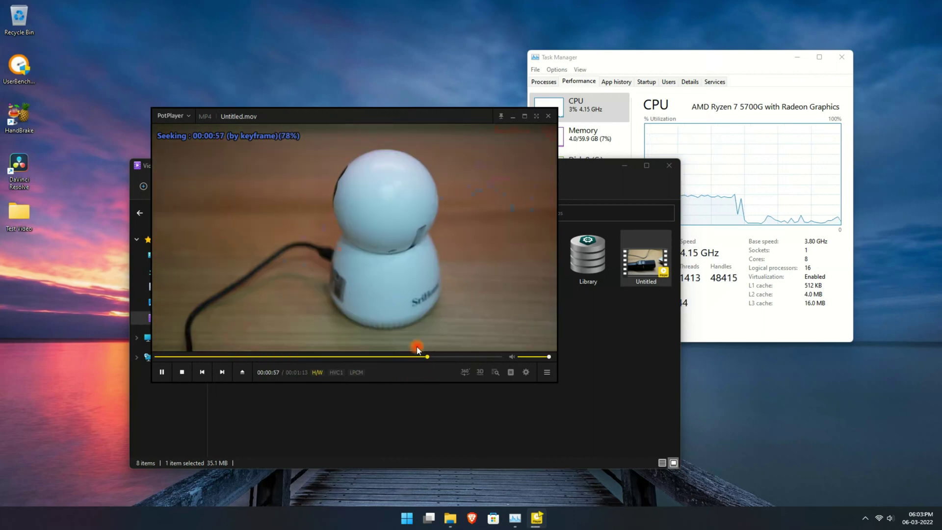
drag(452, 354, 461, 357)
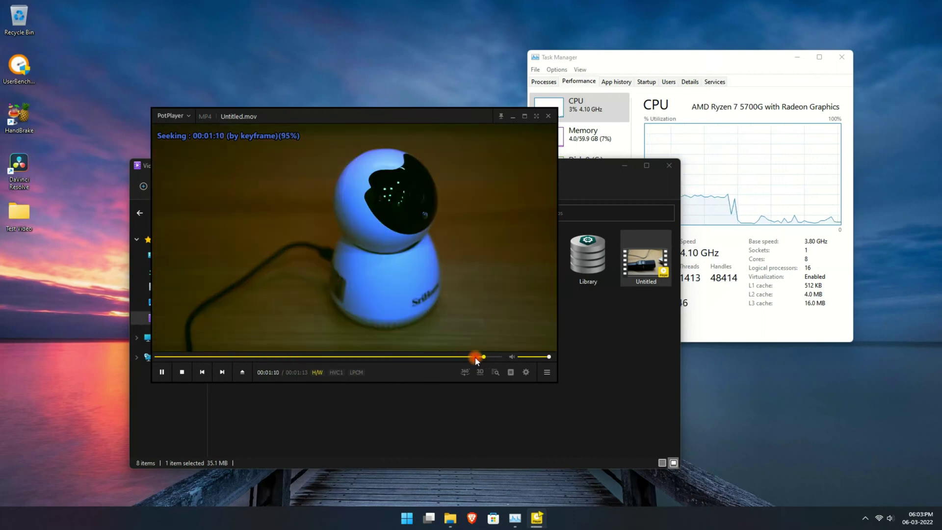
click(476, 356)
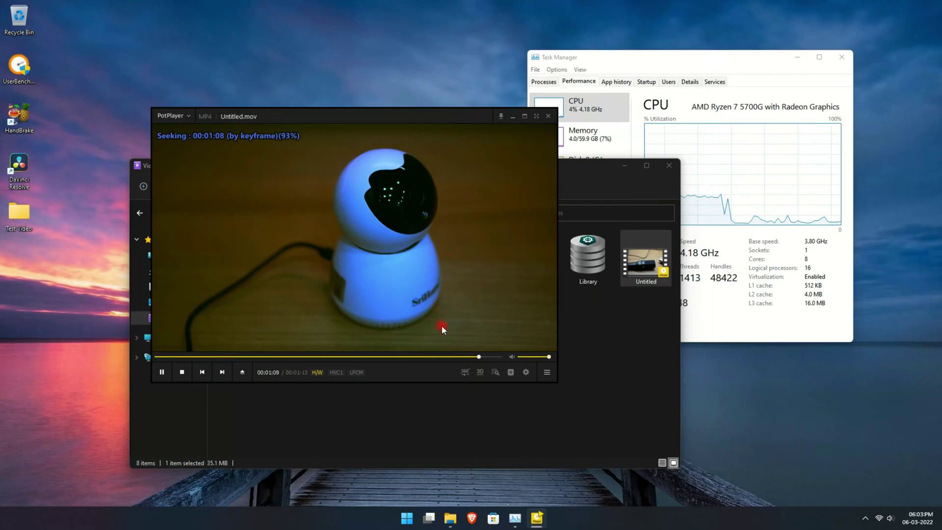
click(459, 357)
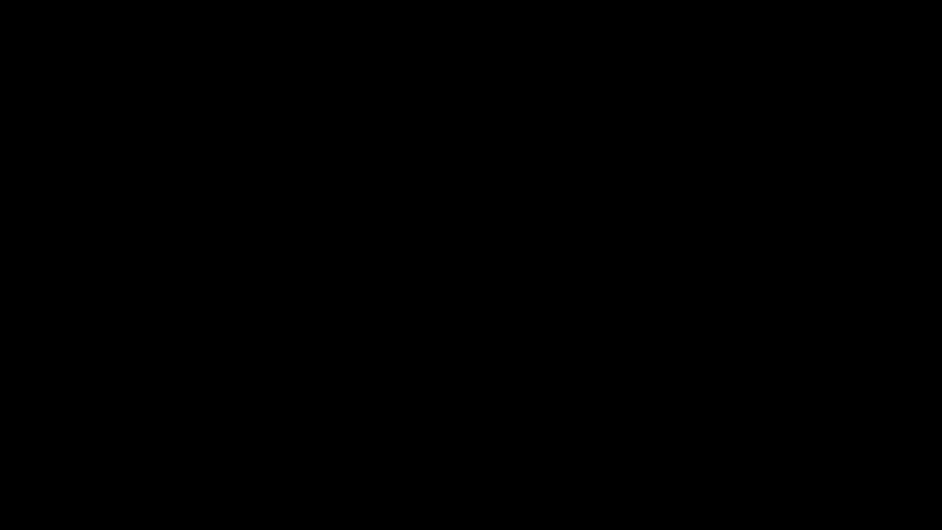